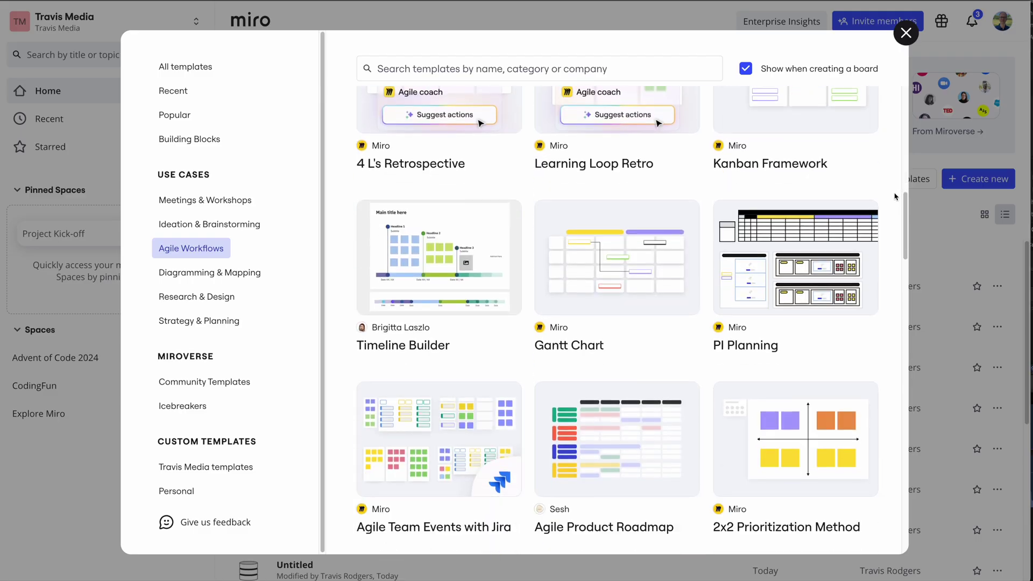
# - Scroll down through the Agile Workflows templates in the template gallery
pyautogui.scroll(-15, 896, 196)
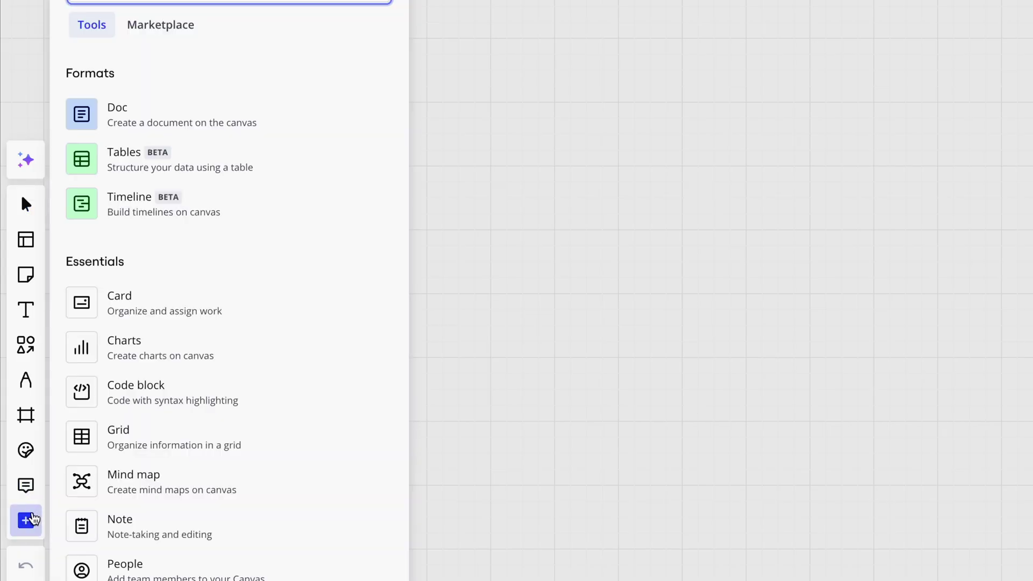
# - Start an AWS Cloud View import by adding another AWS account through a cross-account role
pyautogui.scroll(-8, 198, 503)
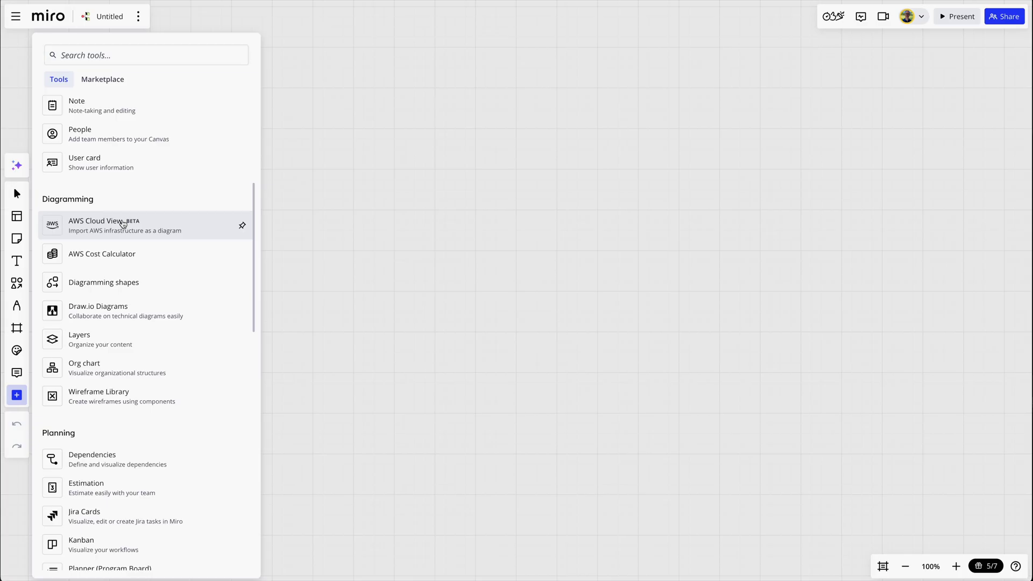
pyautogui.click(123, 224)
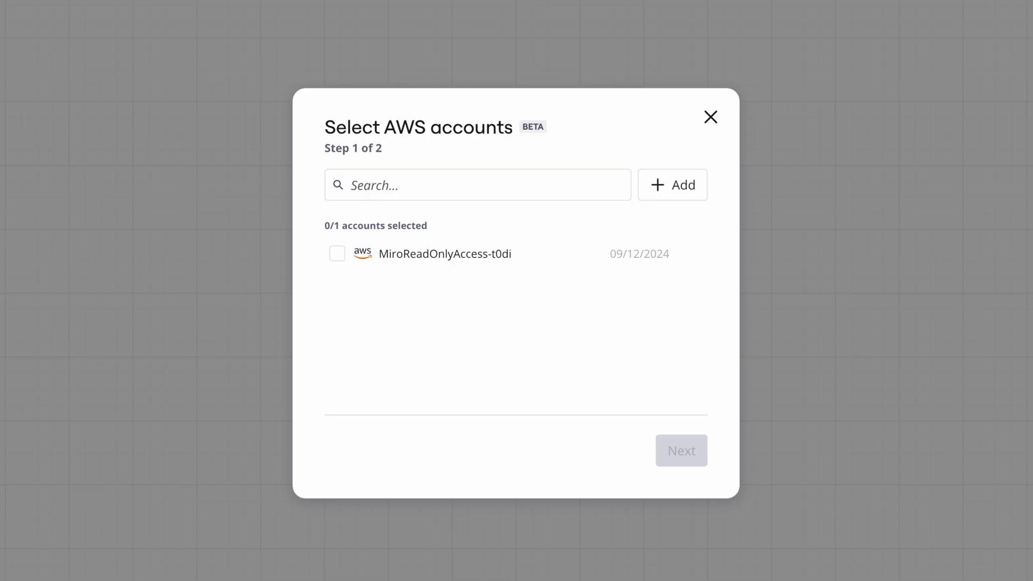
pyautogui.click(666, 189)
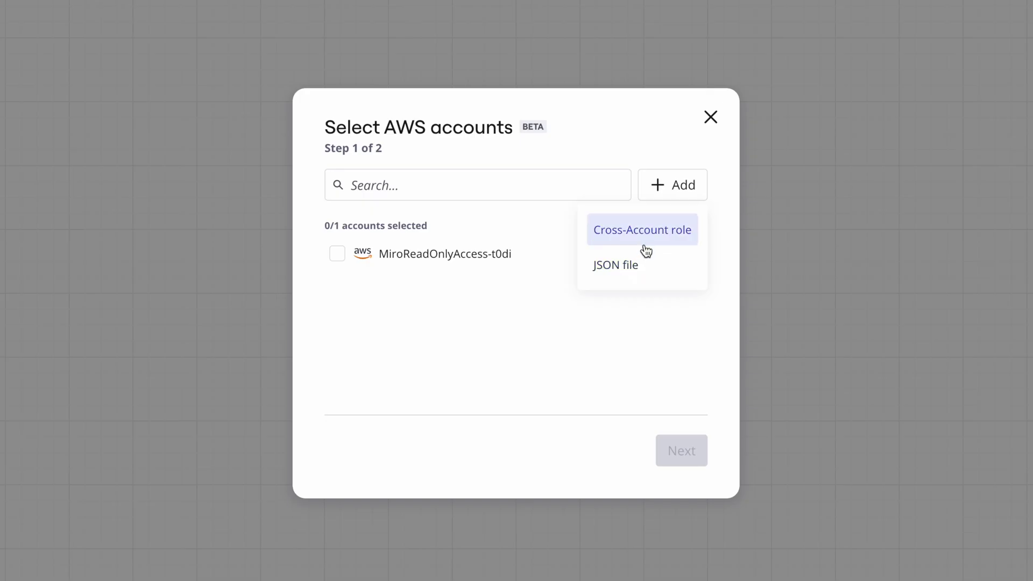
pyautogui.click(648, 237)
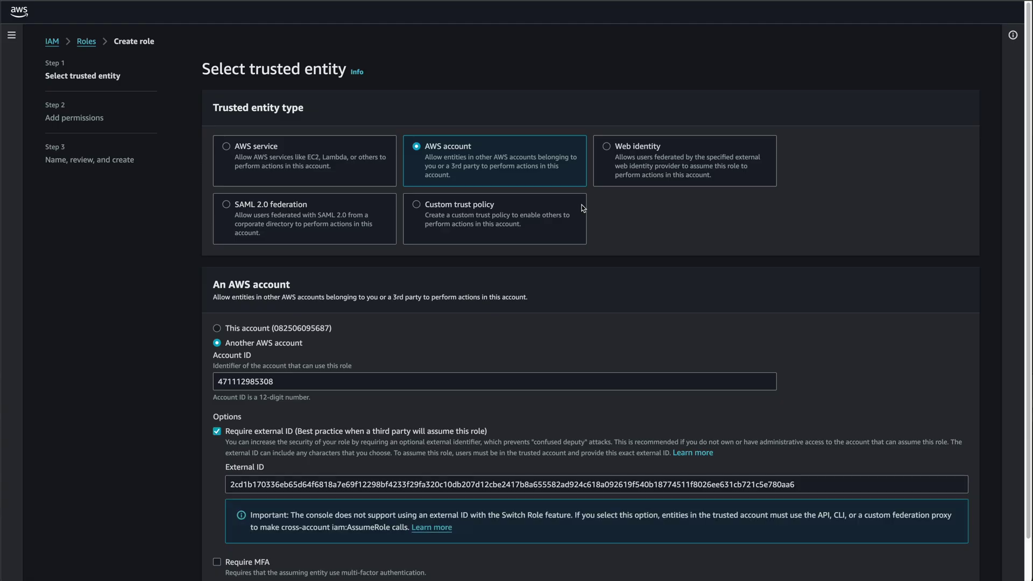
# - Review the pre-filled Account ID and External ID for the new IAM role, then continue
pyautogui.moveTo(272, 383); pyautogui.dragTo(191, 374)
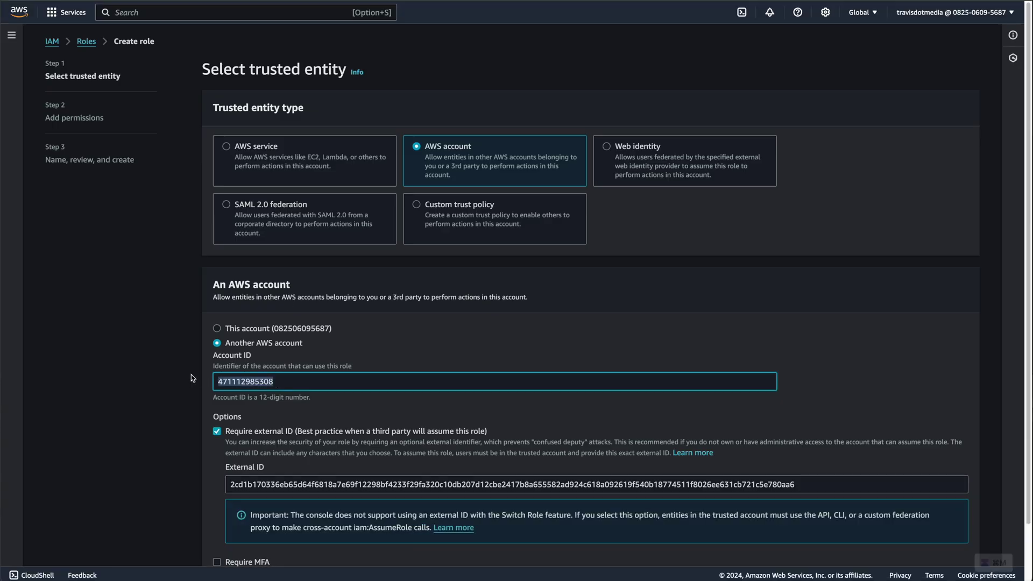
pyautogui.moveTo(232, 485); pyautogui.dragTo(849, 498)
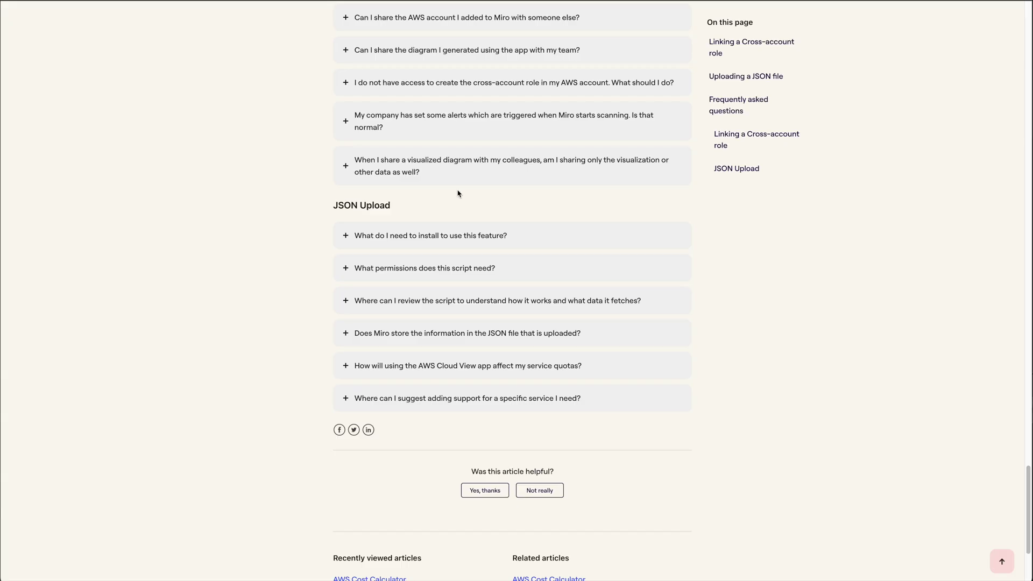
pyautogui.scroll(5, 484, 204)
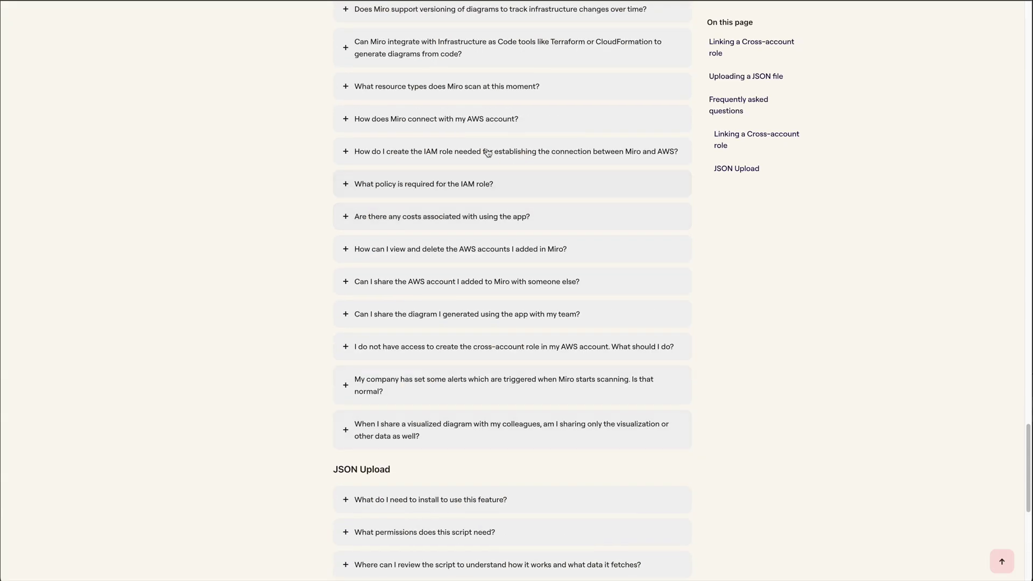
pyautogui.scroll(5, 487, 152)
pyautogui.moveTo(322, 164); pyautogui.dragTo(491, 166)
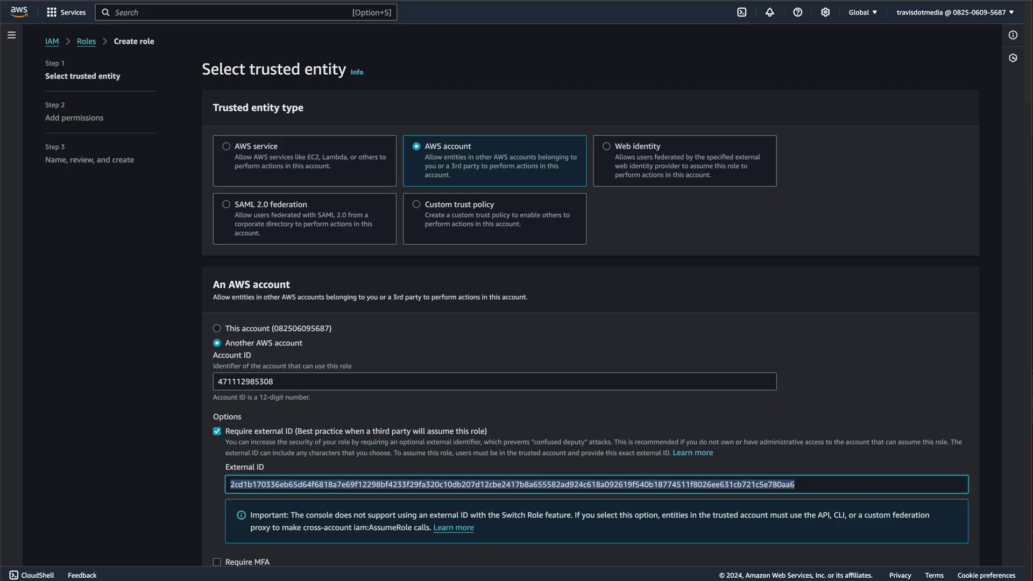
pyautogui.scroll(-2, 924, 530)
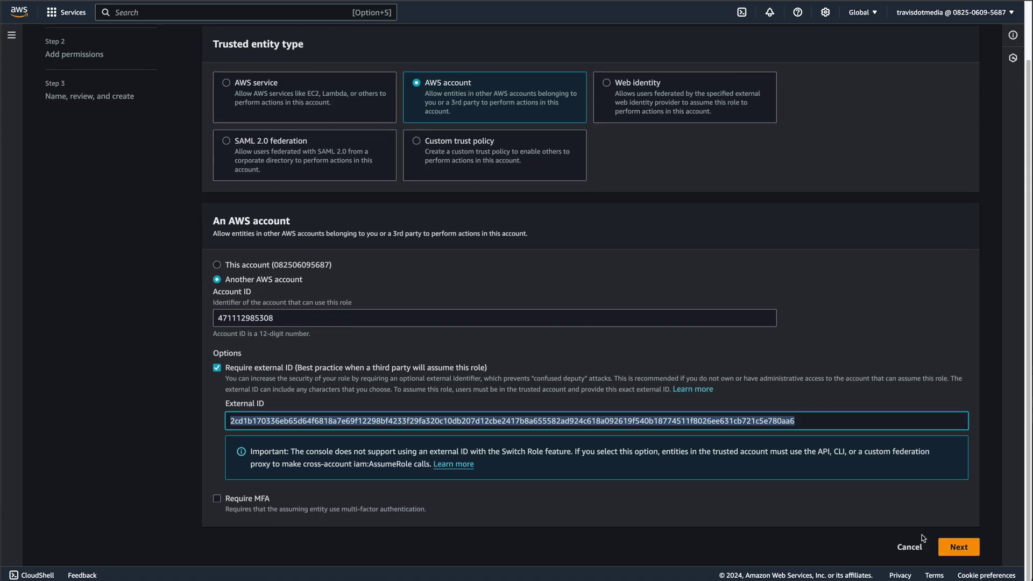
pyautogui.click(952, 553)
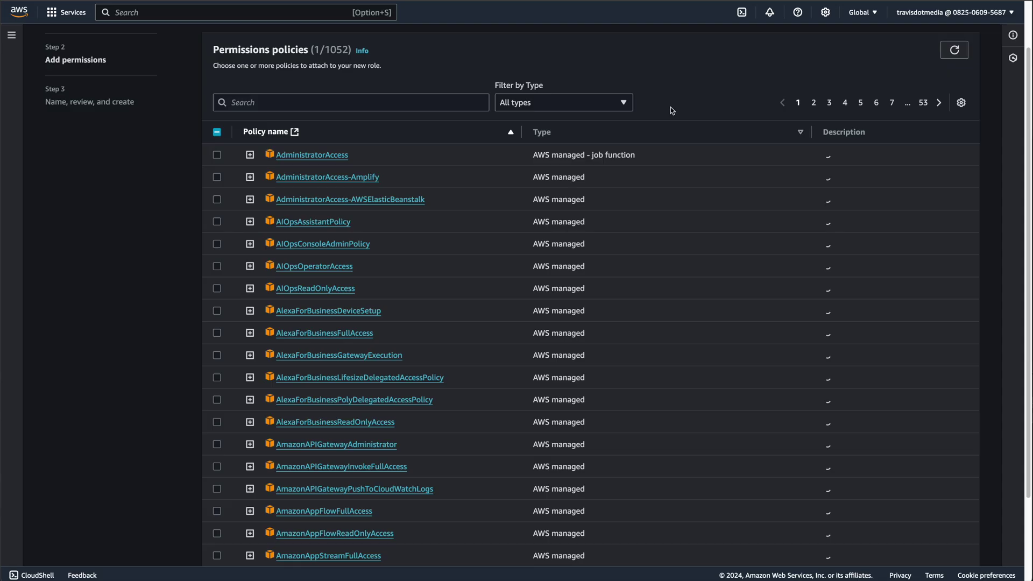
# - Create the MiroReadOnlyAccess-csm0 role with the AWS managed job-function policy ReadOnlyAccess
pyautogui.click(577, 102)
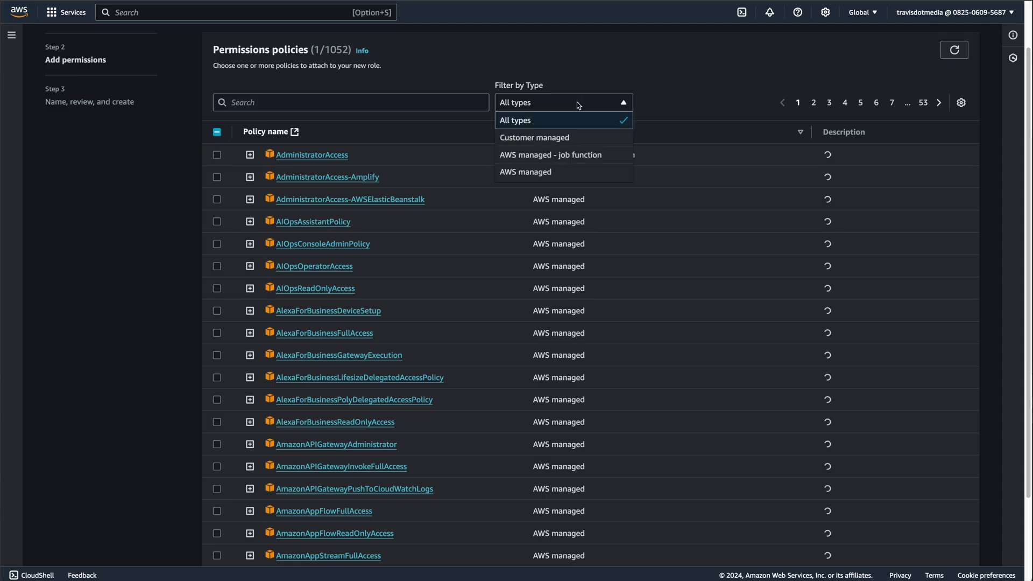
pyautogui.click(546, 156)
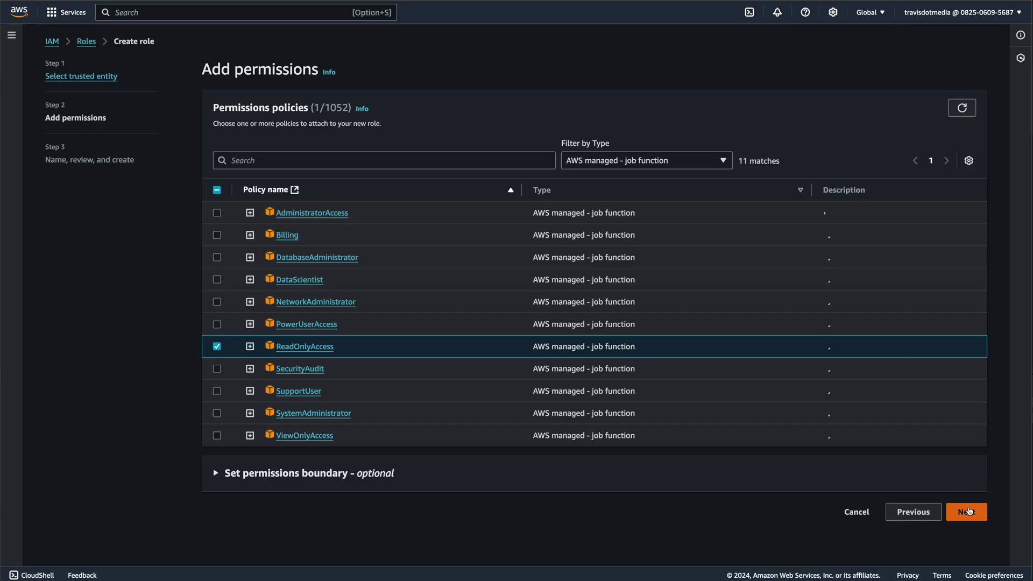
pyautogui.click(969, 511)
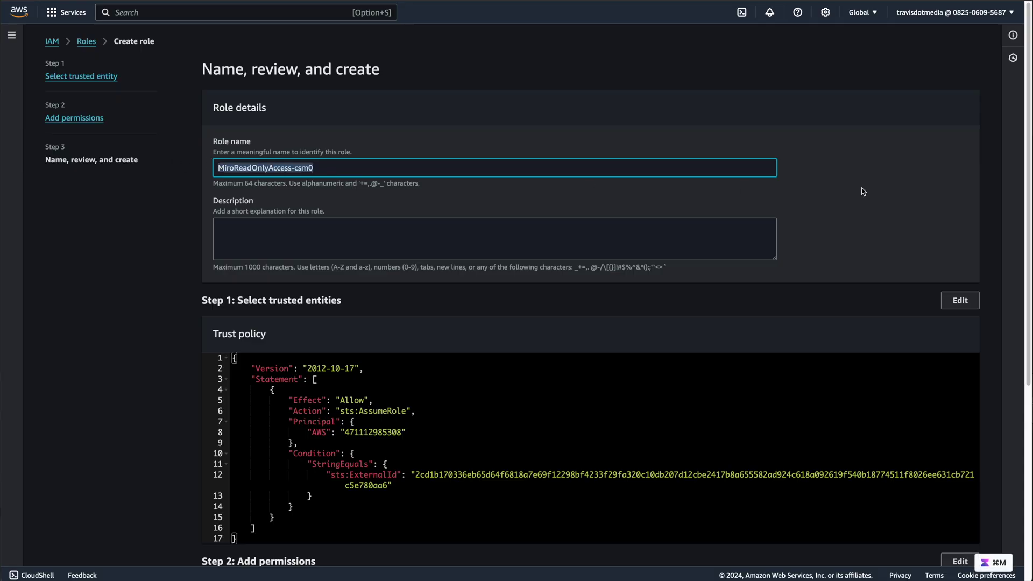
pyautogui.click(955, 185)
pyautogui.scroll(-5, 957, 214)
pyautogui.click(947, 545)
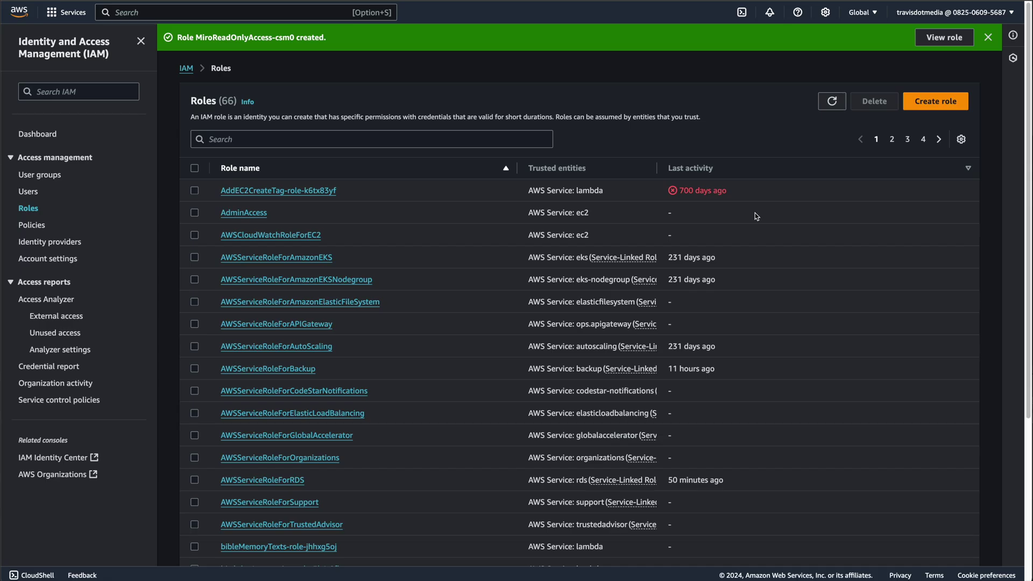
# - Paste the new role's ARN into Miro's Role ARN field and copy the role name
pyautogui.click(394, 137)
pyautogui.write('Miro')
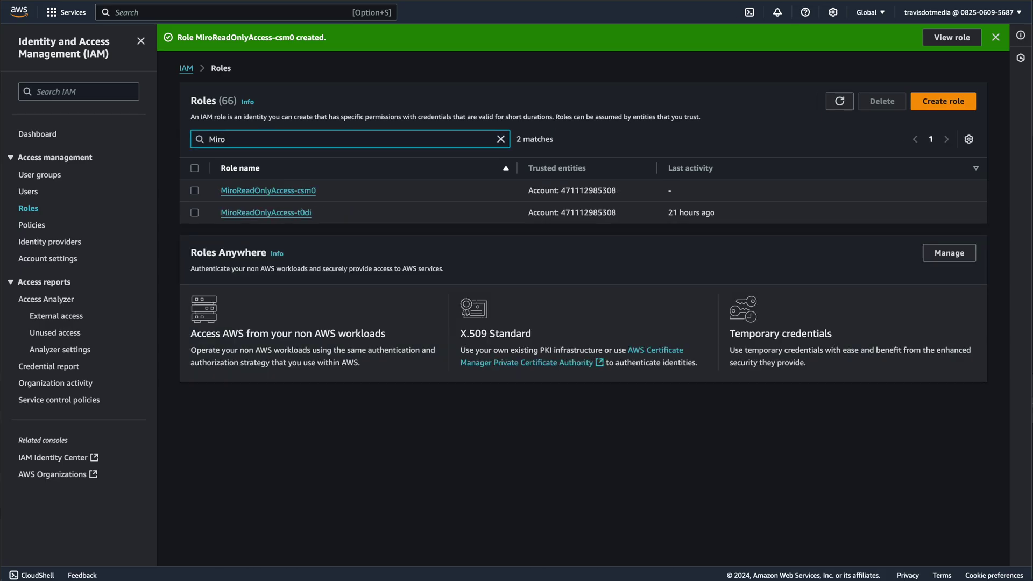
pyautogui.click(275, 192)
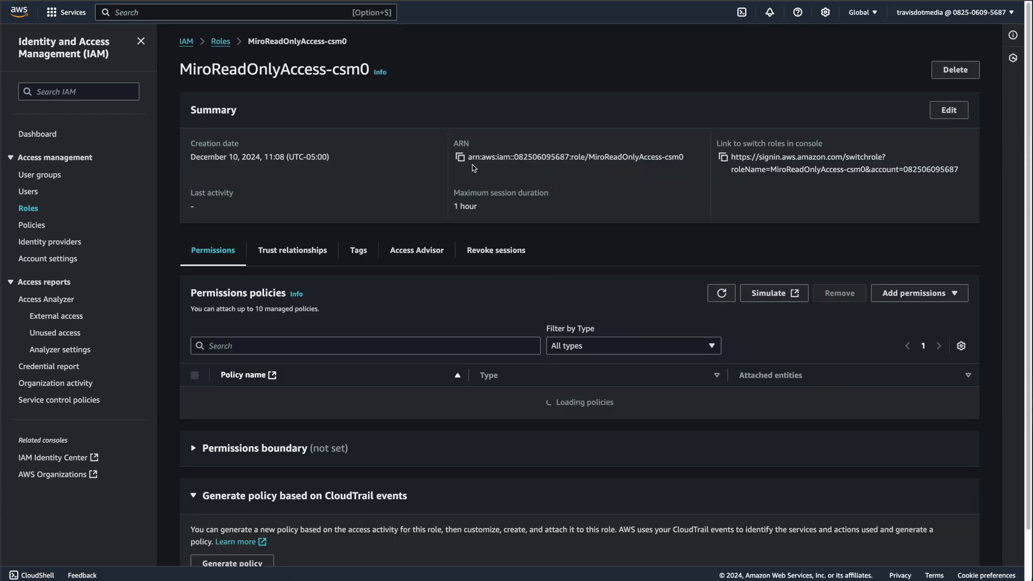
pyautogui.click(460, 157)
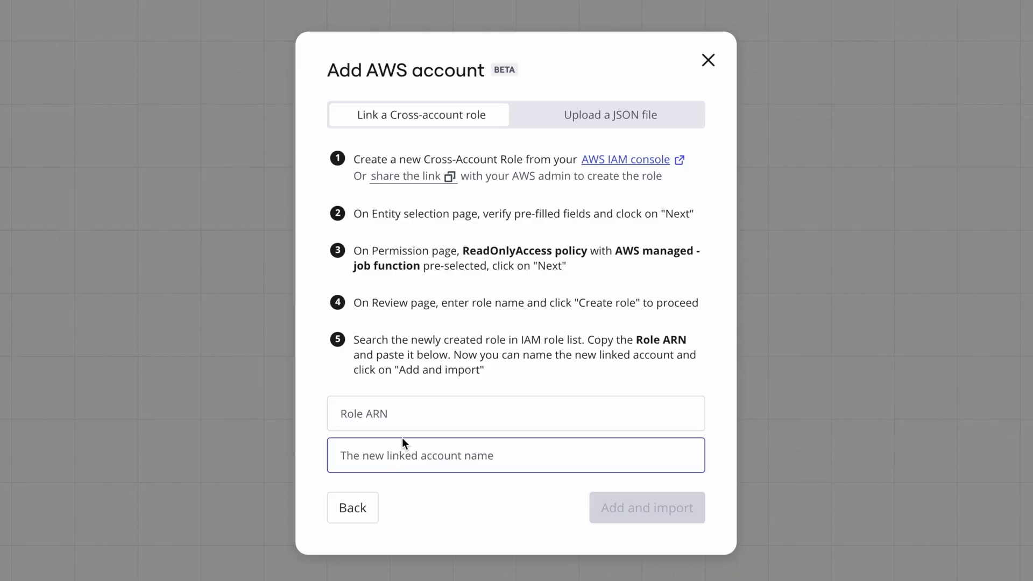
pyautogui.click(418, 413)
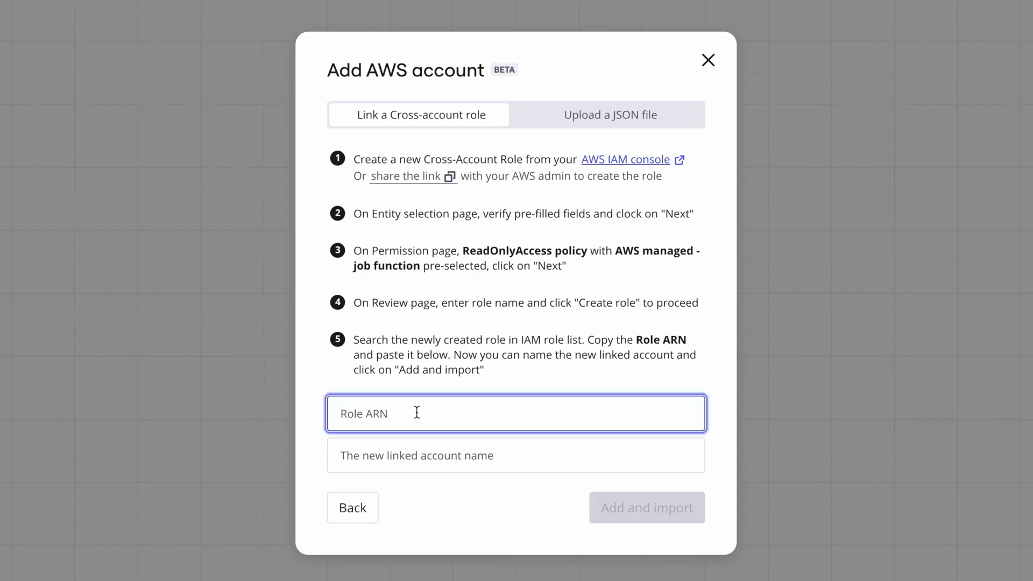
pyautogui.hotkey('ctrl', 'v')
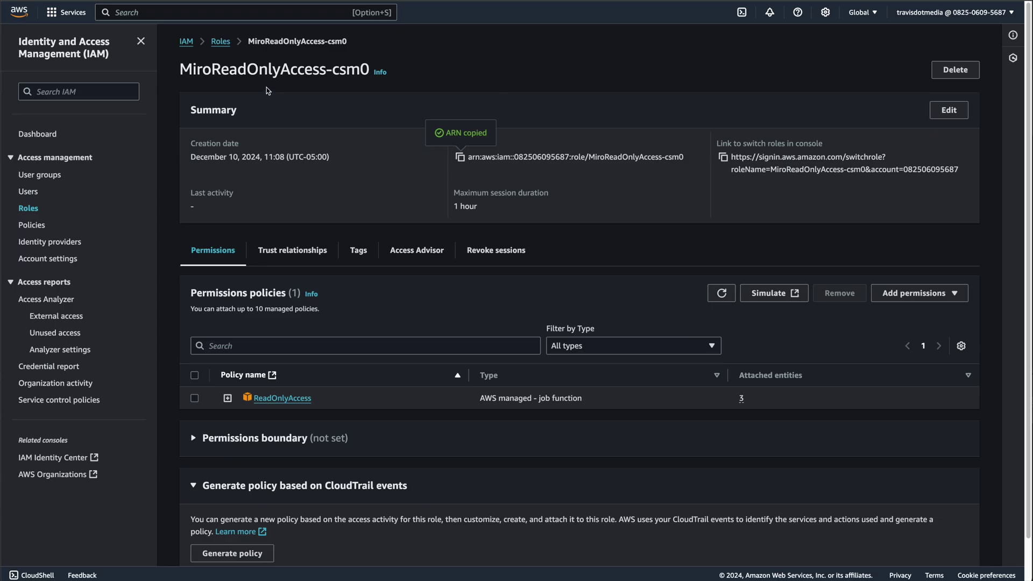
pyautogui.tripleClick(254, 73)
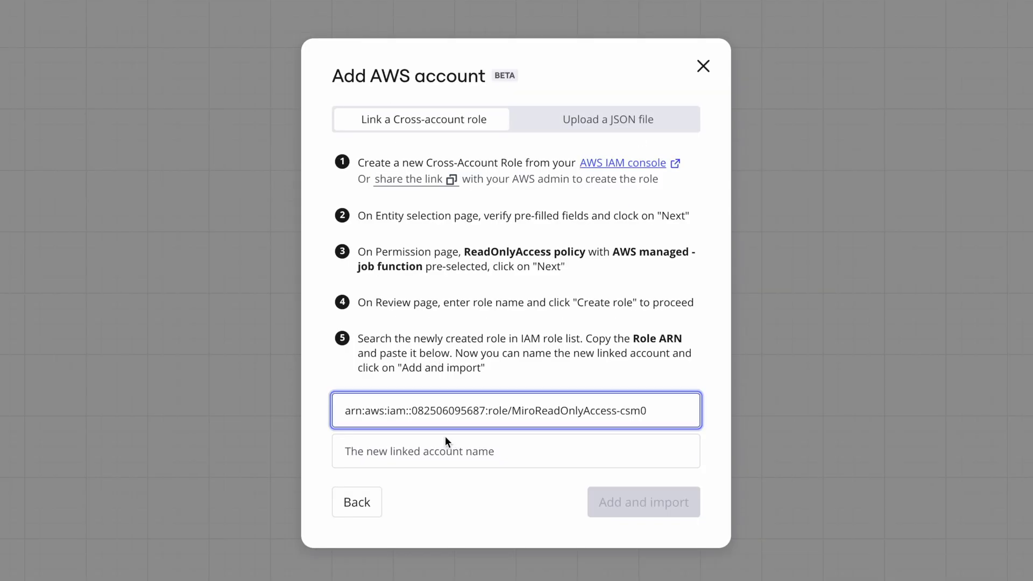
pyautogui.click(446, 439)
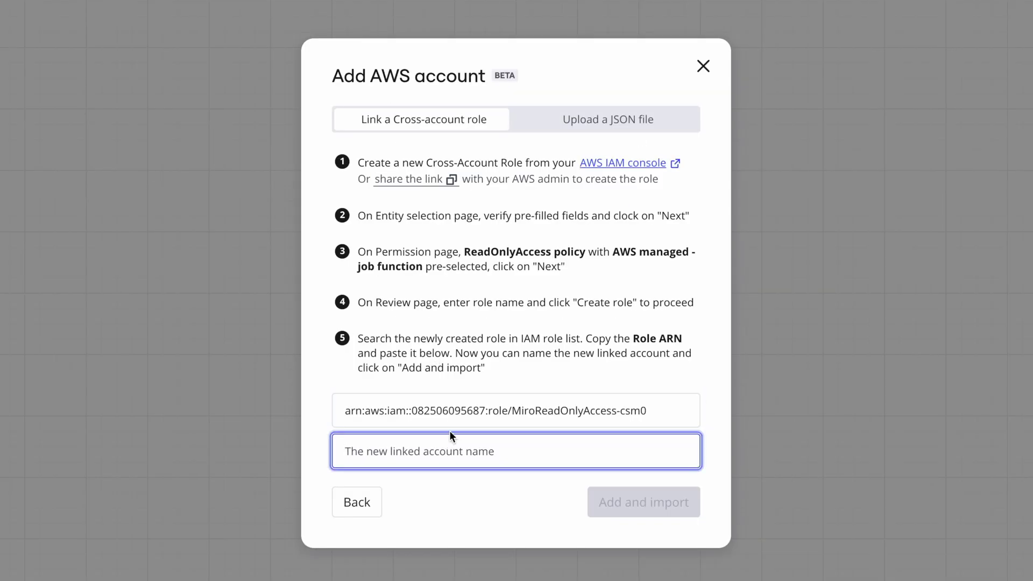
# - Name the account MiroReadOnlyAccess-csm0 and import its us-east-1 infrastructure as a diagram
pyautogui.hotkey('ctrl', 'v')
pyautogui.click(671, 503)
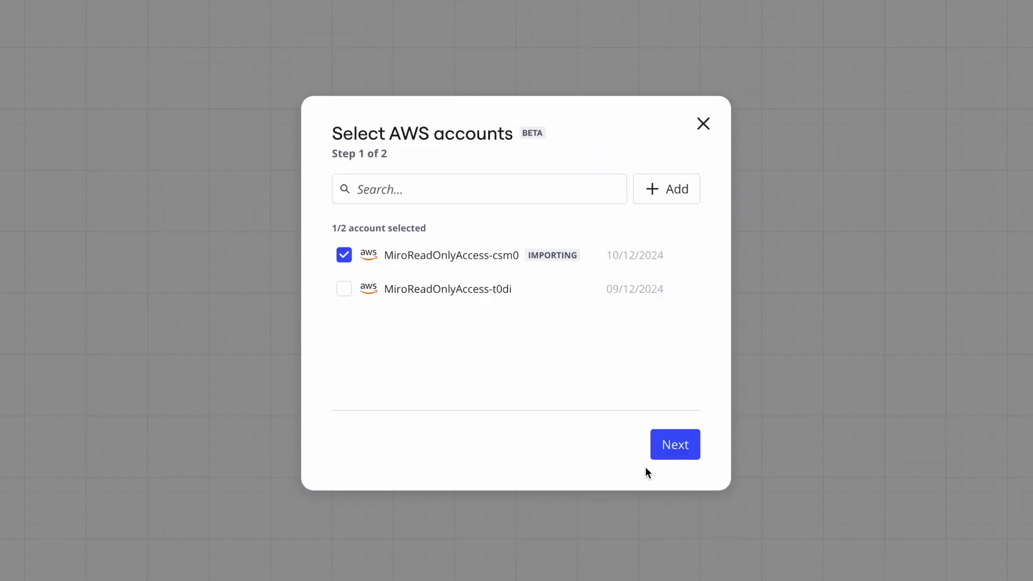
pyautogui.click(664, 442)
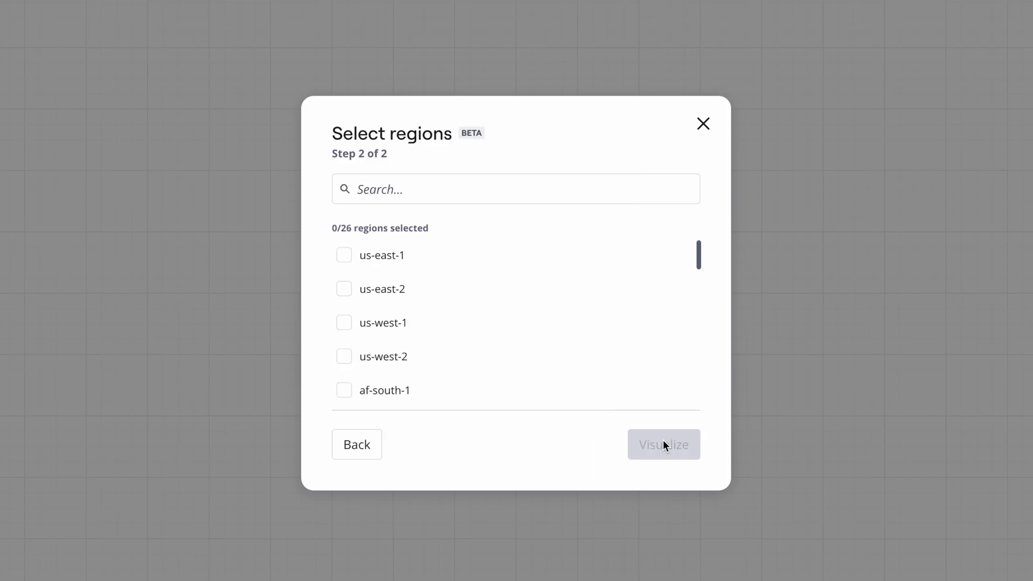
pyautogui.click(345, 256)
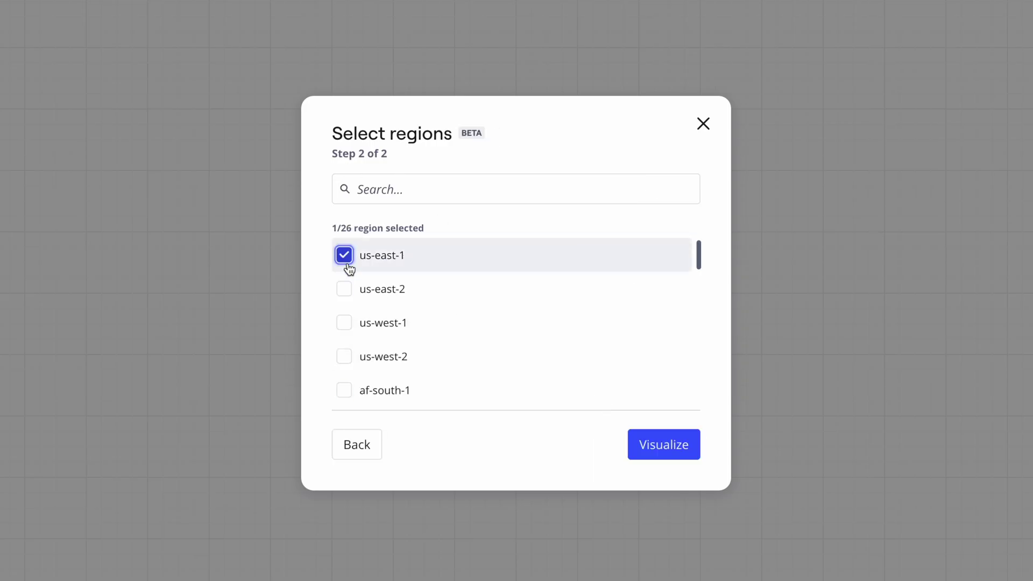
pyautogui.scroll(-5, 398, 344)
pyautogui.scroll(5, 427, 362)
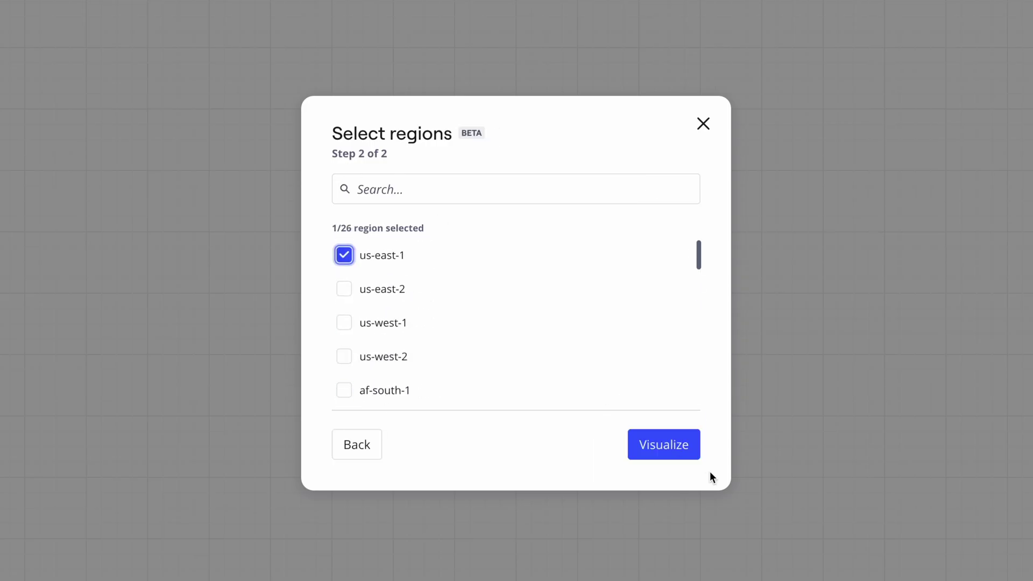
pyautogui.click(683, 448)
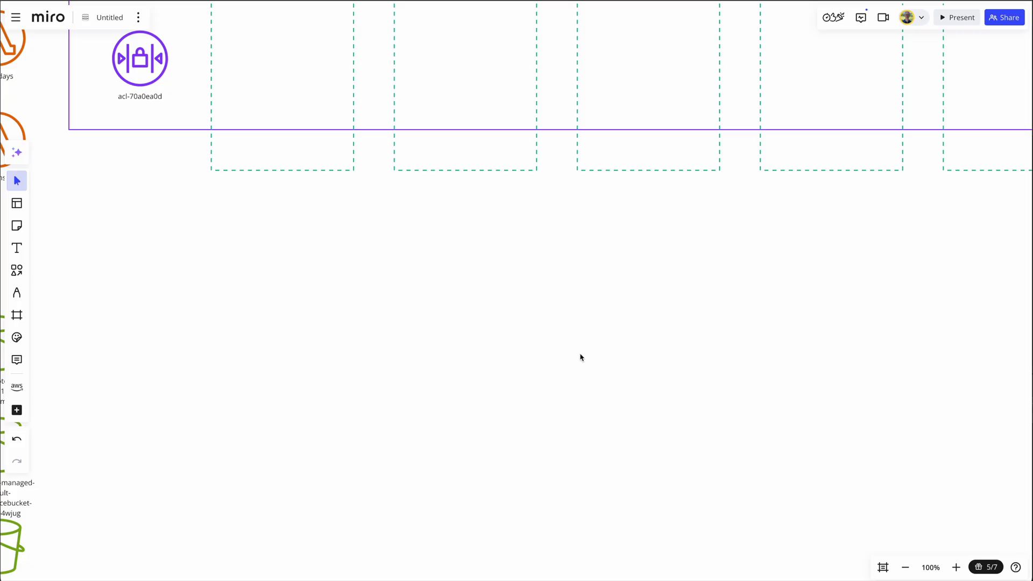
pyautogui.scroll(-5, 571, 362)
pyautogui.scroll(-2, 973, 257)
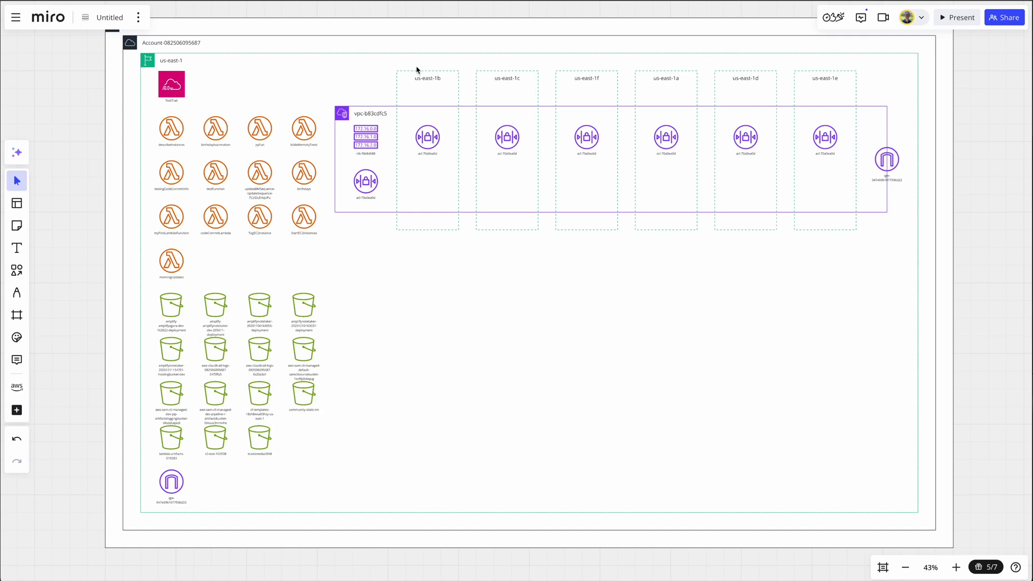
pyautogui.click(443, 135)
pyautogui.click(493, 281)
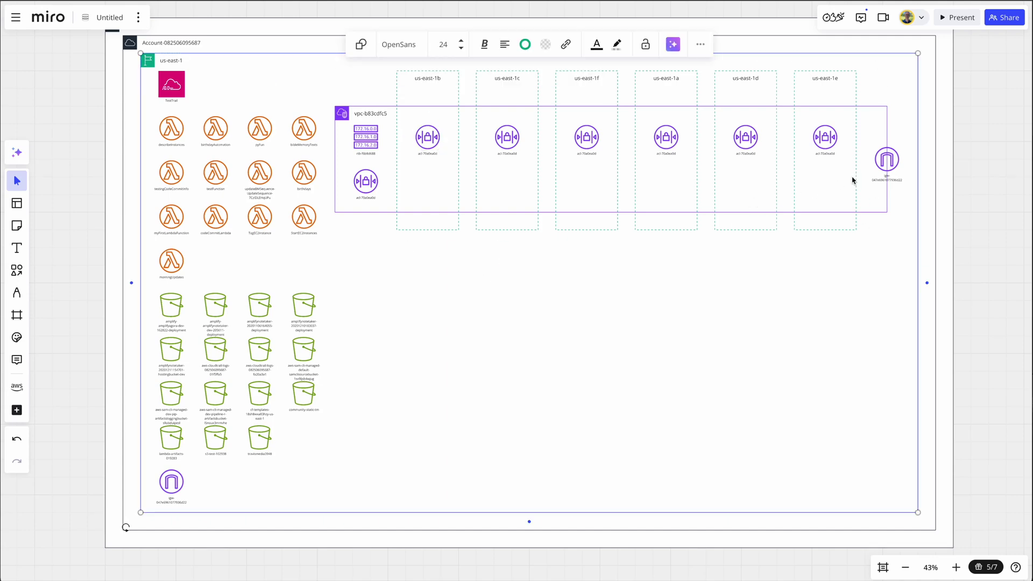
pyautogui.click(893, 170)
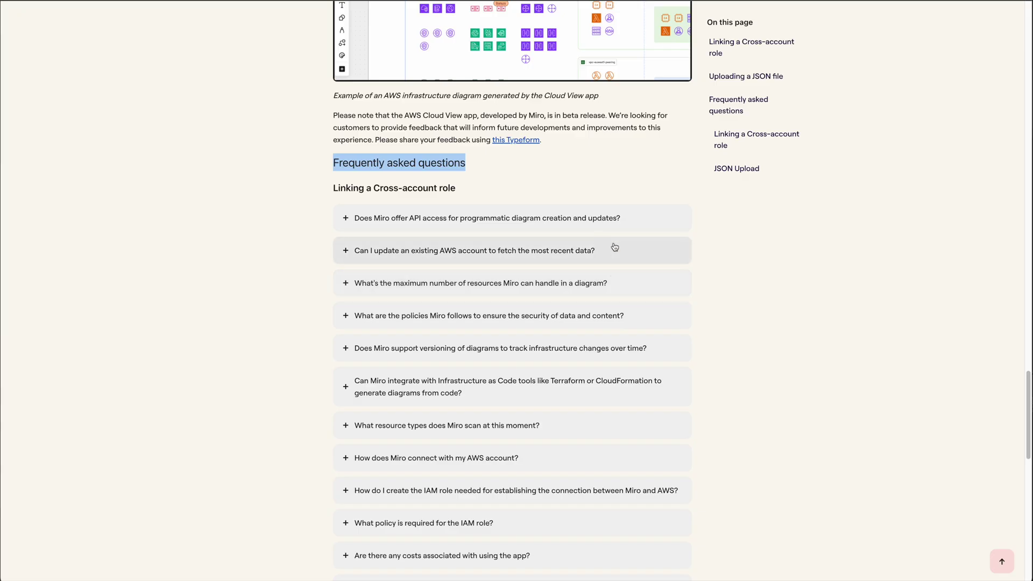
# - Expand the FAQ answer on which AWS resource types Miro scans, then scroll back up
pyautogui.scroll(-1, 745, 333)
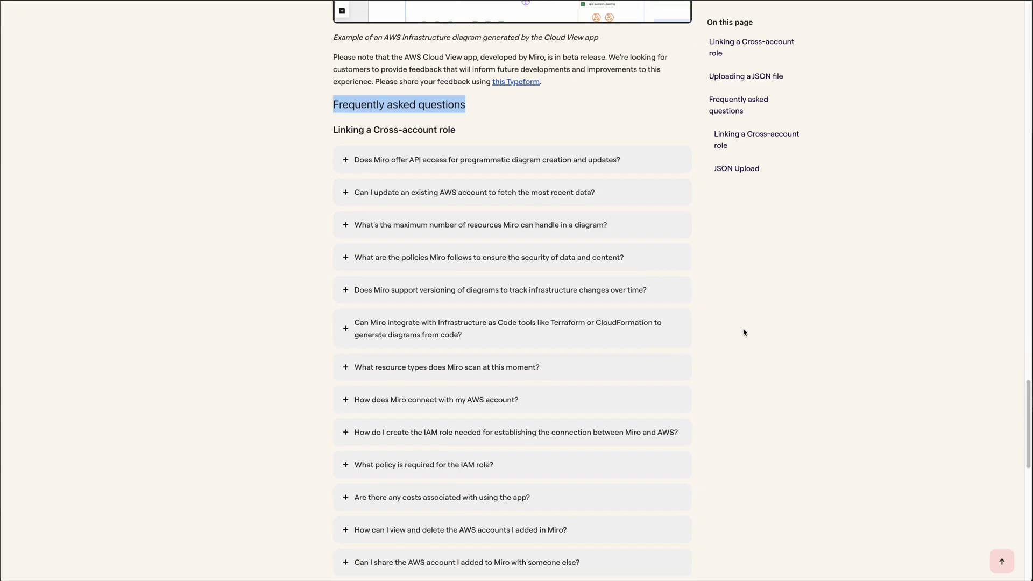
pyautogui.click(532, 368)
pyautogui.scroll(-4, 593, 334)
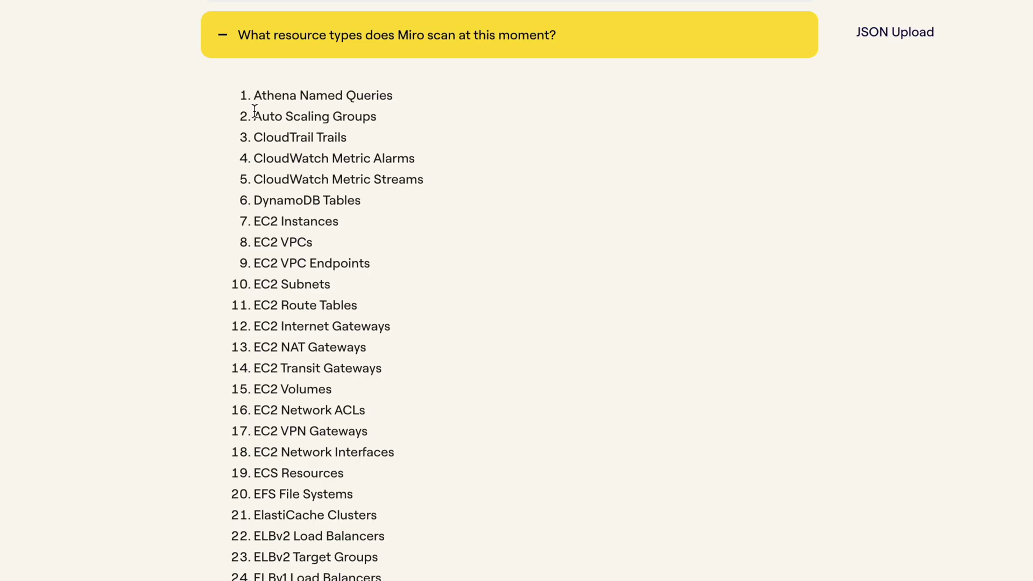
pyautogui.moveTo(362, 204); pyautogui.dragTo(398, 484)
pyautogui.scroll(20, 662, 366)
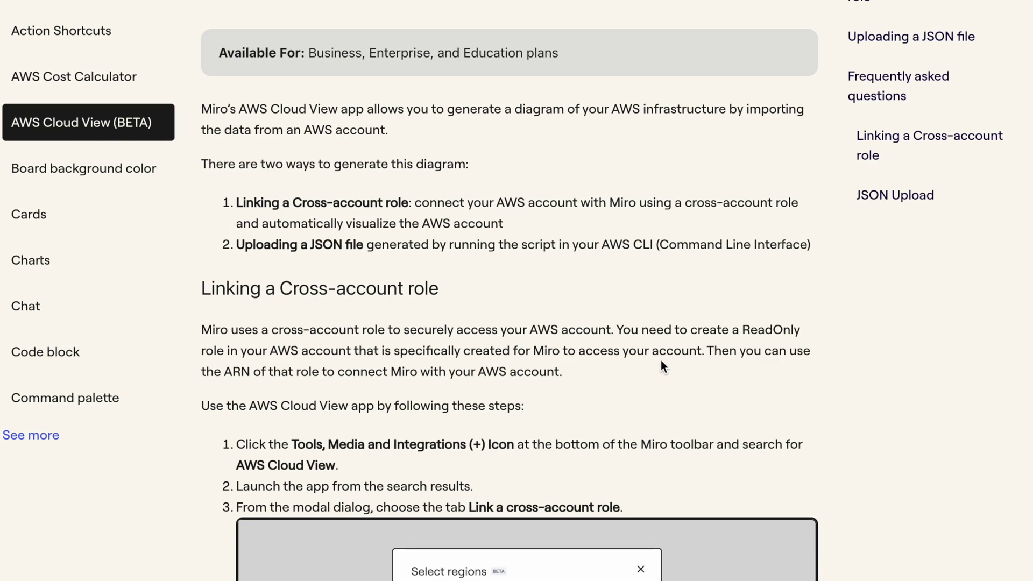
pyautogui.moveTo(461, 125); pyautogui.dragTo(502, 125)
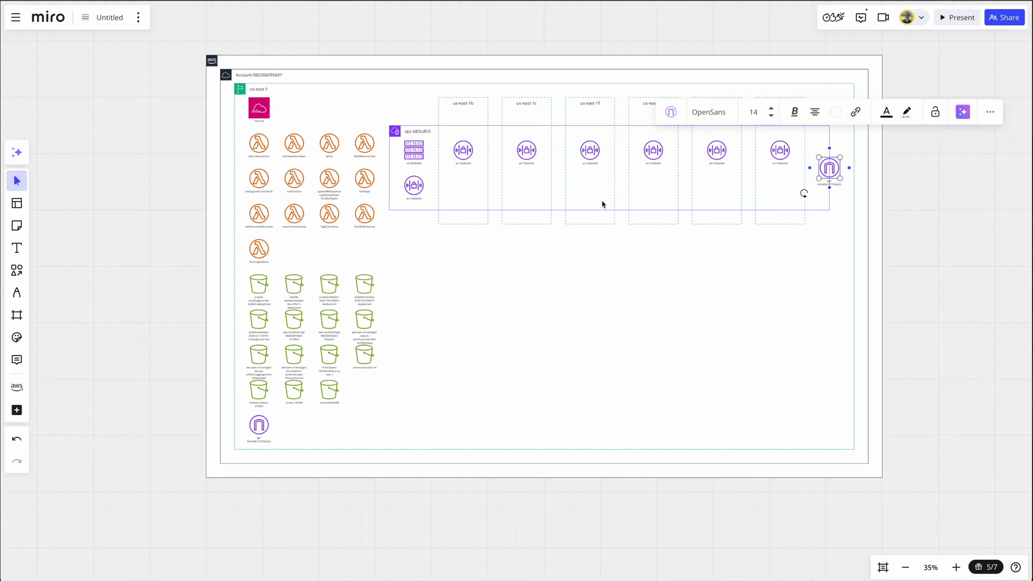
# - Deselect the internet gateway icon and create a fresh blank board from the Miro dashboard
pyautogui.click(596, 237)
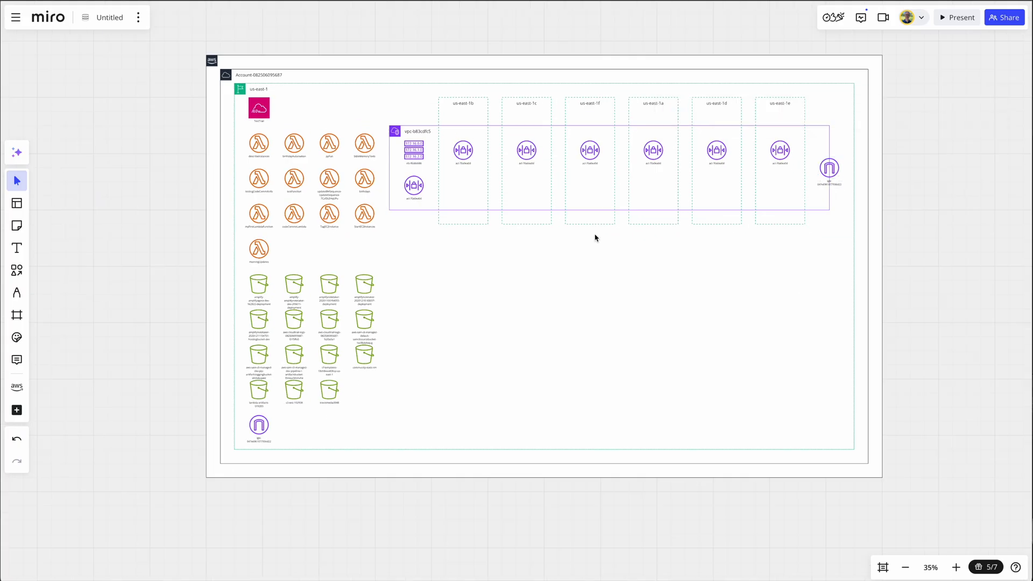
pyautogui.click(47, 17)
pyautogui.click(990, 146)
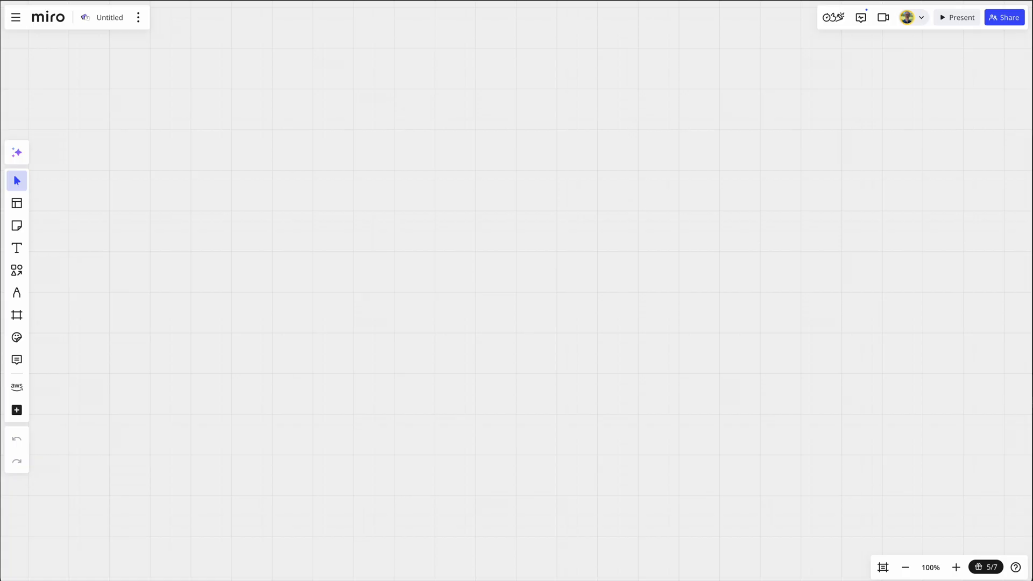
pyautogui.click(16, 386)
# - Choose adding an AWS account from a JSON file in the Add AWS account dialog
pyautogui.click(631, 225)
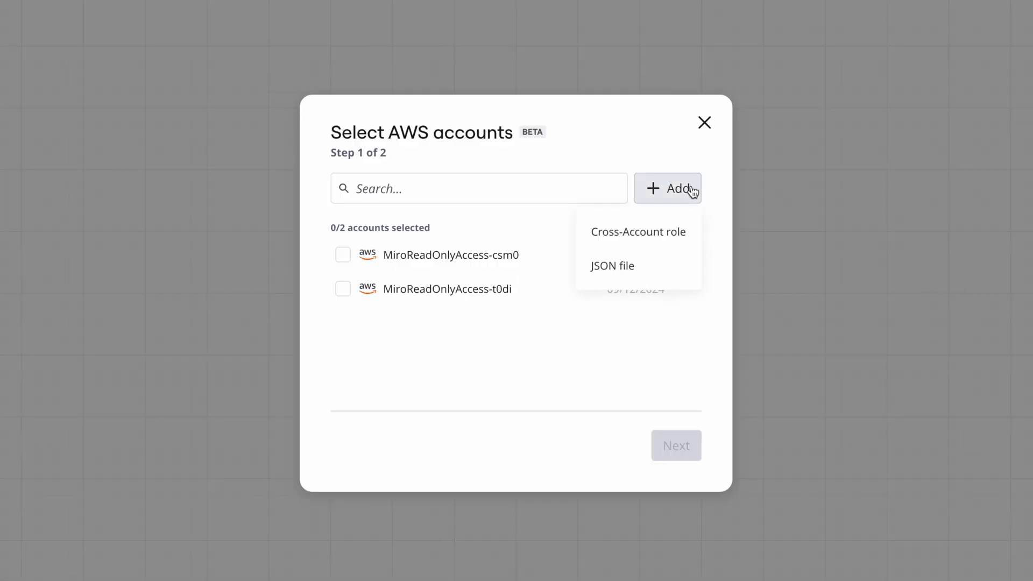
pyautogui.click(619, 266)
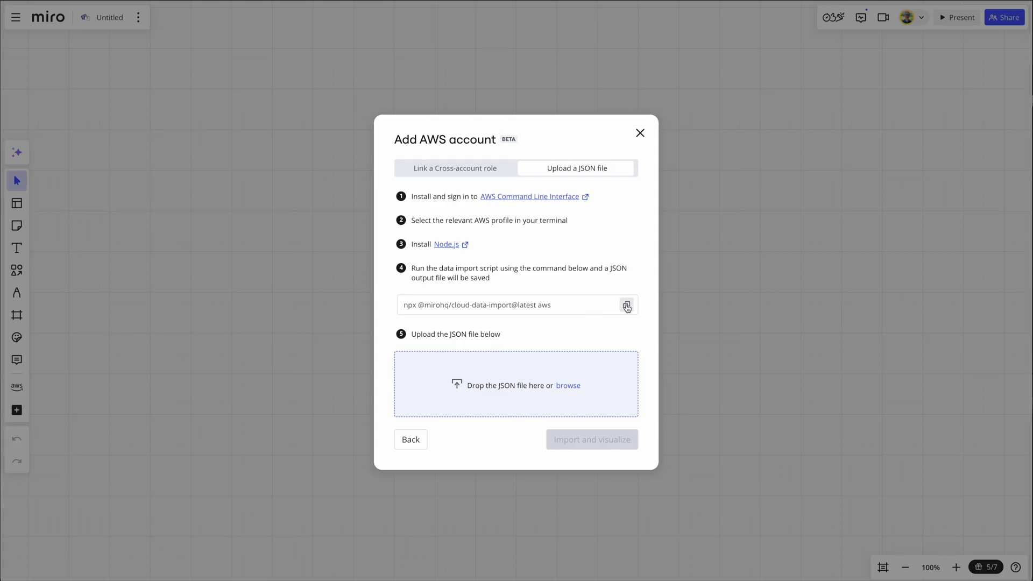
pyautogui.moveTo(563, 577)
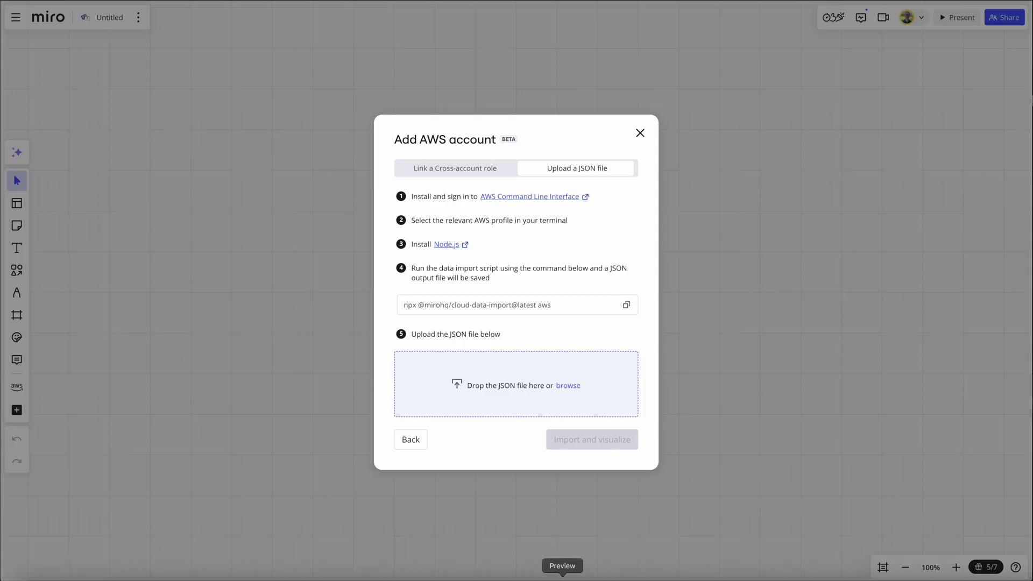
pyautogui.hotkey('alt', 'space')
pyautogui.write('iterm')
pyautogui.press('Return')
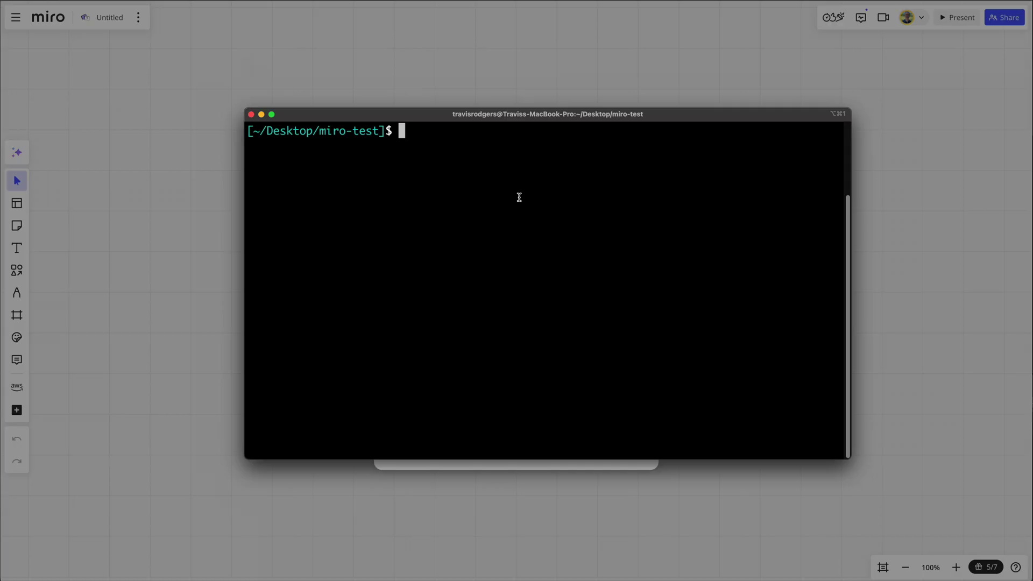
pyautogui.press('super+v')
pyautogui.press('Return')
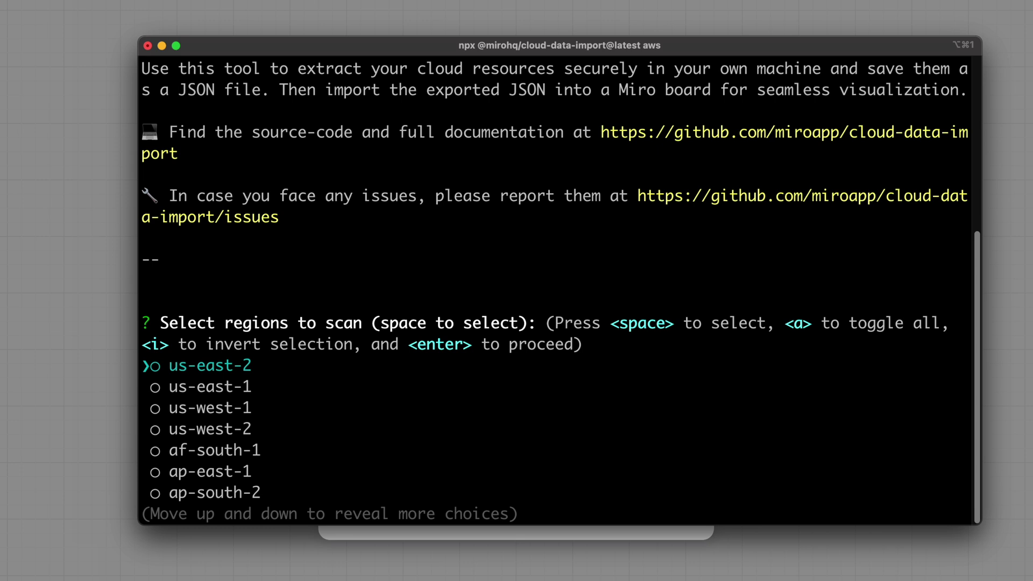
# - Scan us-east-1 with profile default, including global resources, default path and rate, no compression
pyautogui.press('Down')
pyautogui.press('space')
pyautogui.press('Return')
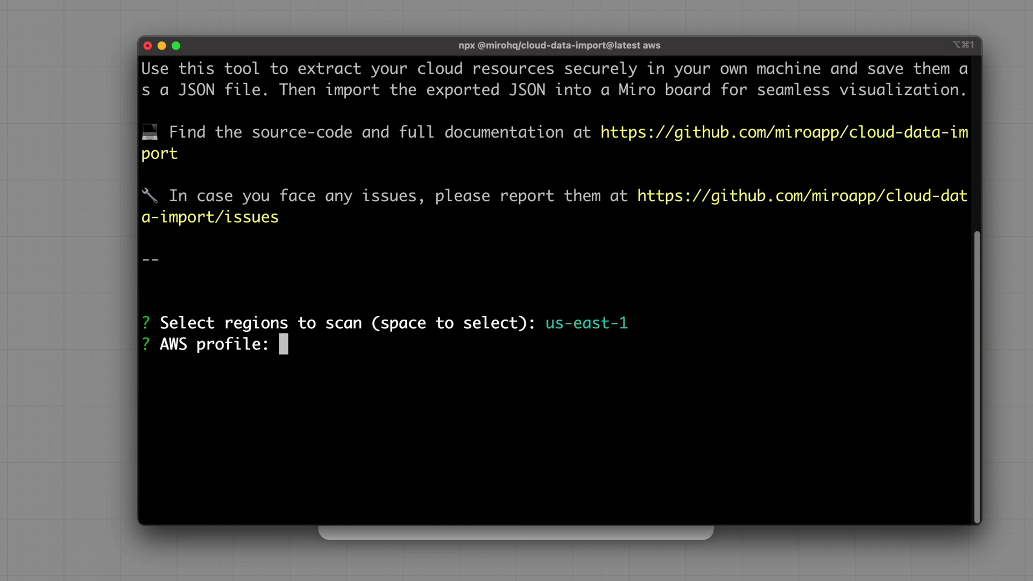
pyautogui.write('default')
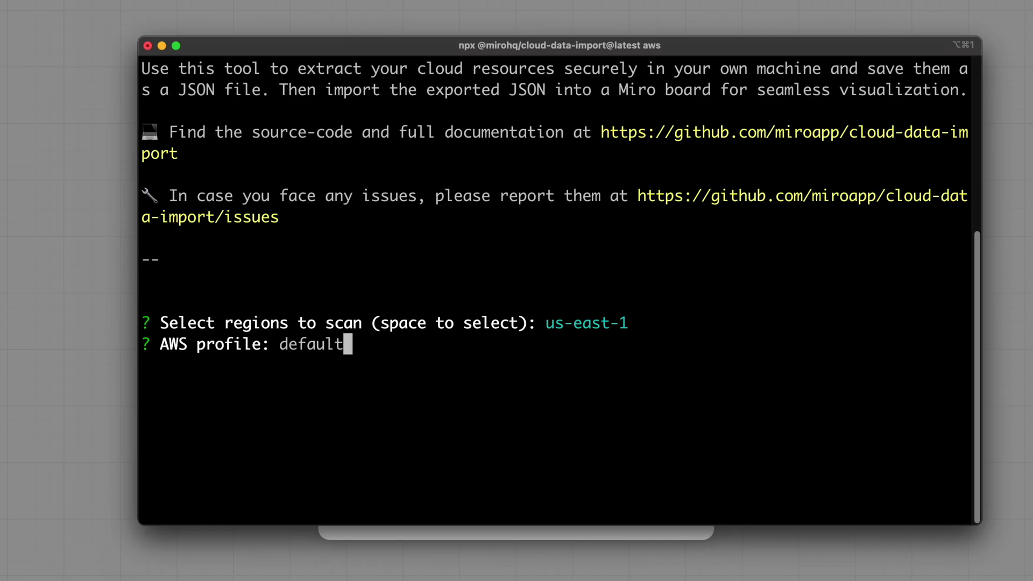
pyautogui.press('Return')
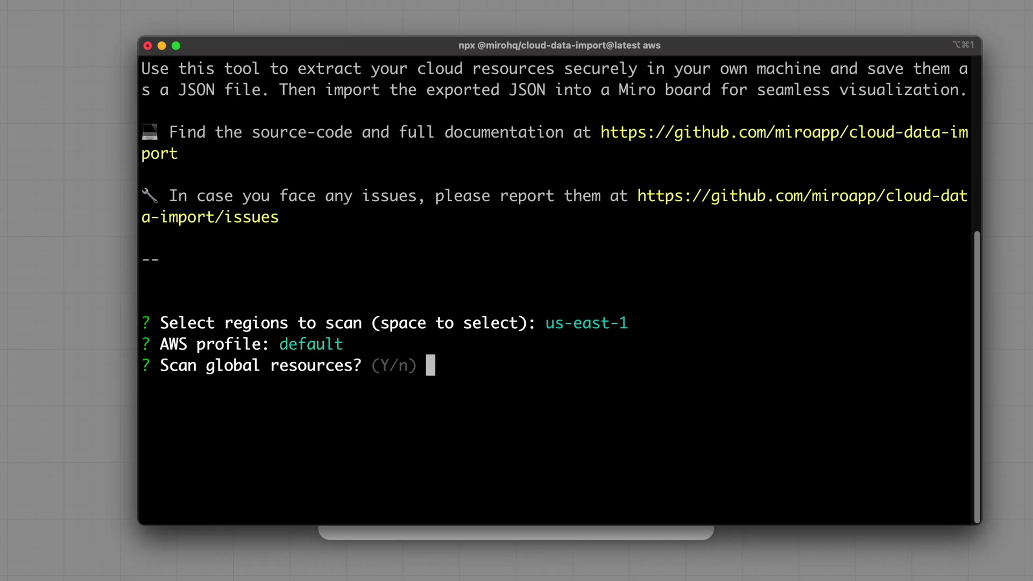
pyautogui.write('Y')
pyautogui.press('Return')
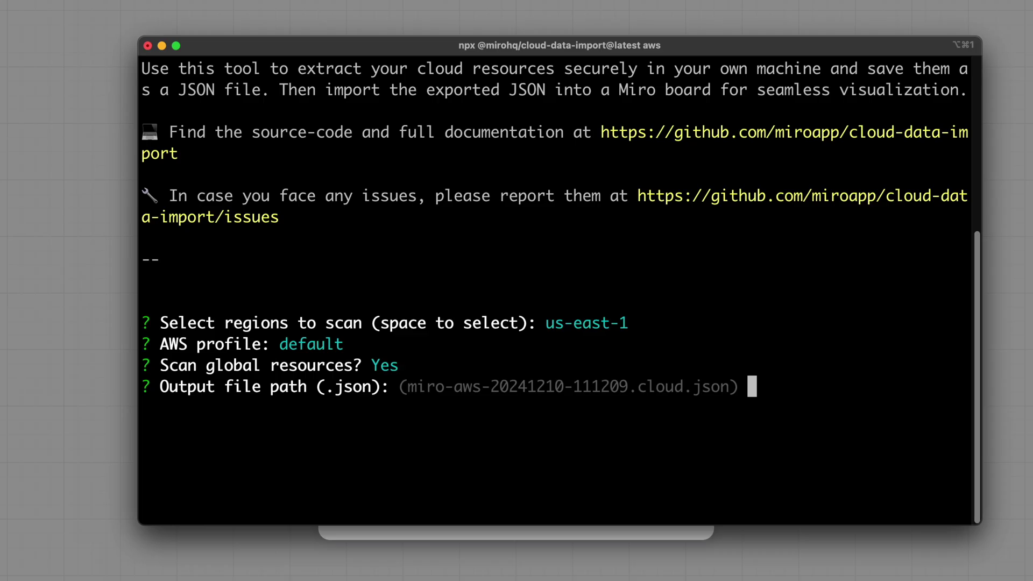
pyautogui.press('Return')
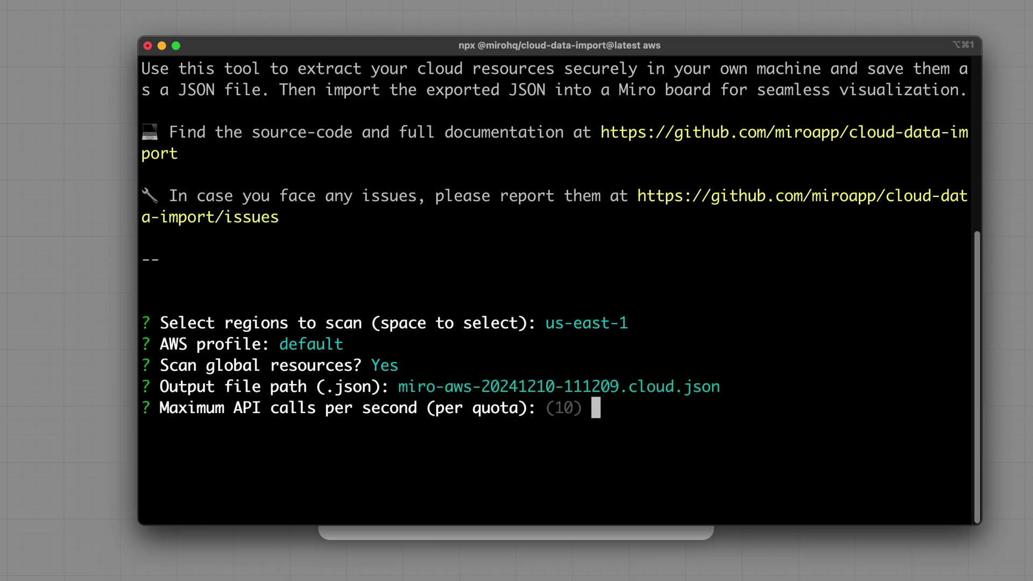
pyautogui.press('Return')
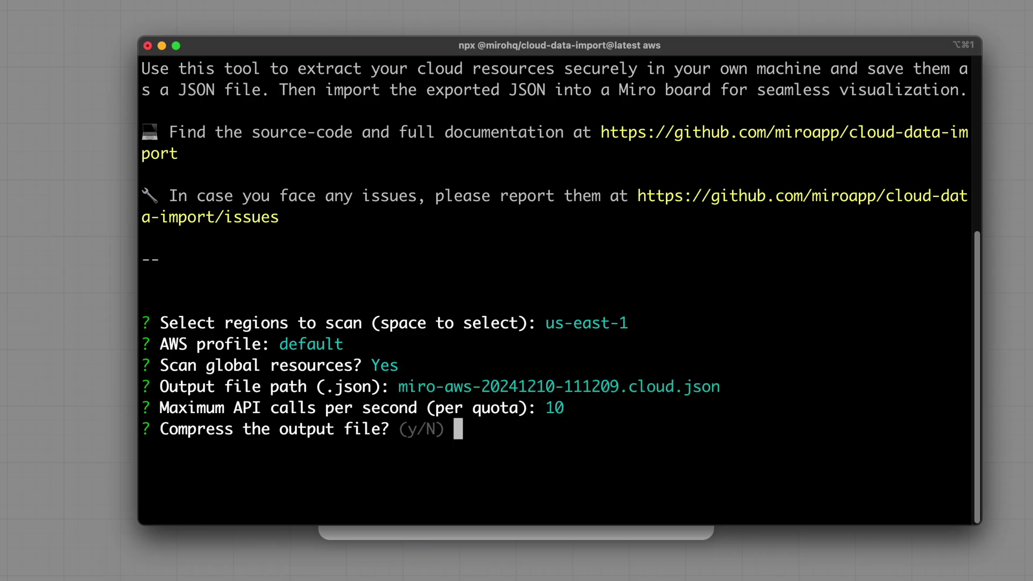
pyautogui.write('n')
pyautogui.press('Return')
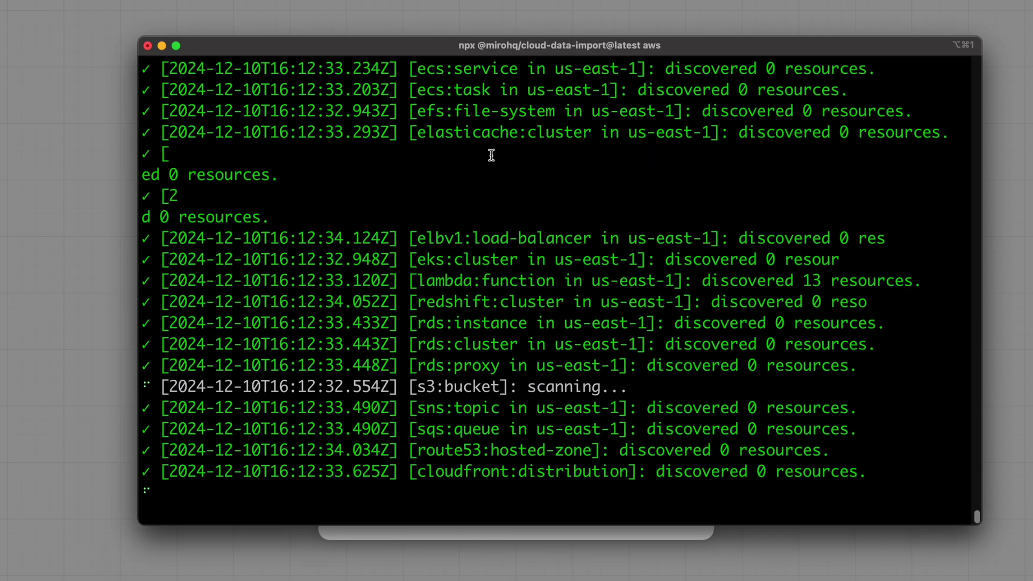
pyautogui.scroll(10, 817, 388)
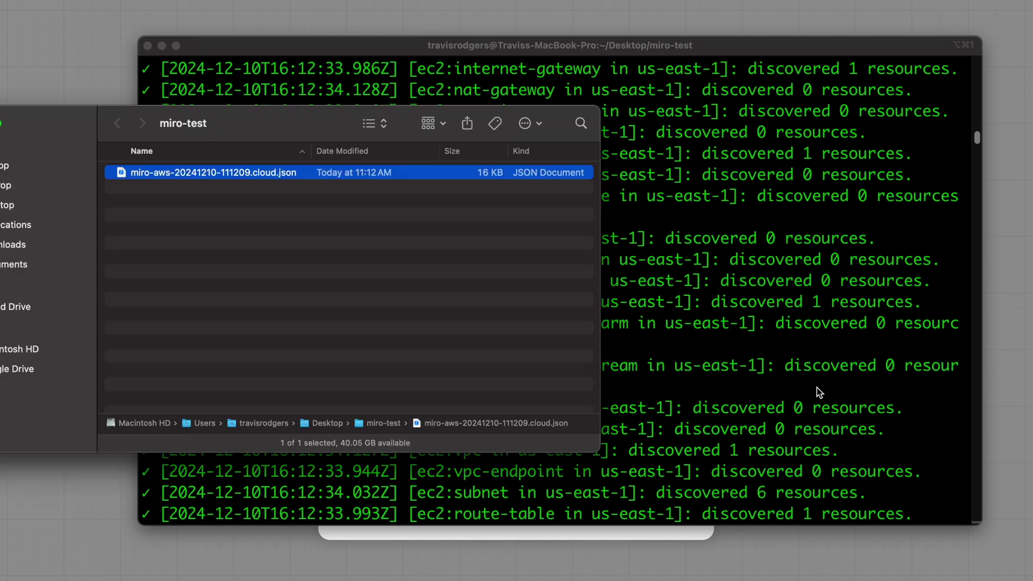
# - Open miro-aws-20241210-111209.cloud.json from Finder in Visual Studio Code
pyautogui.rightClick(182, 172)
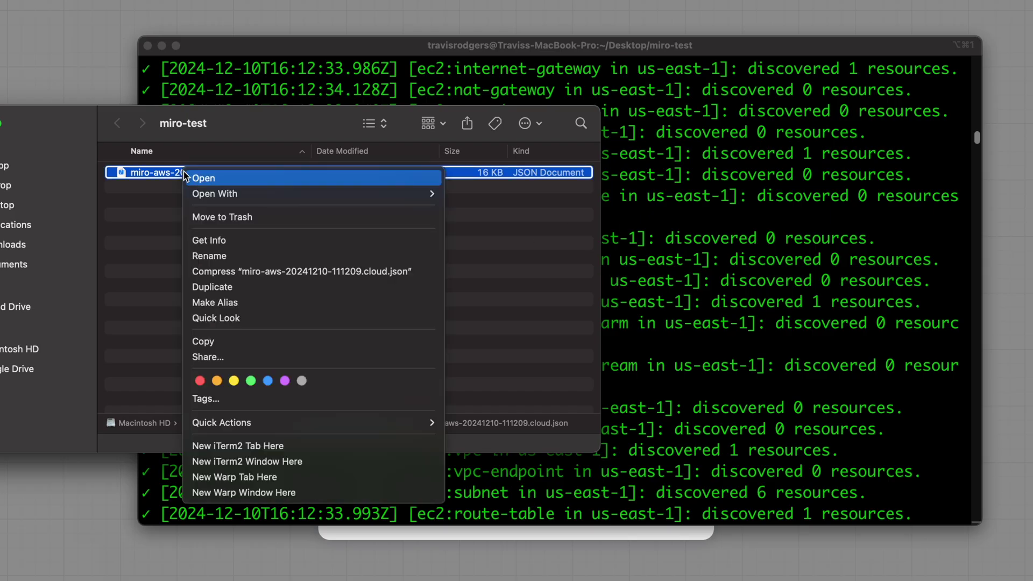
pyautogui.moveTo(218, 195)
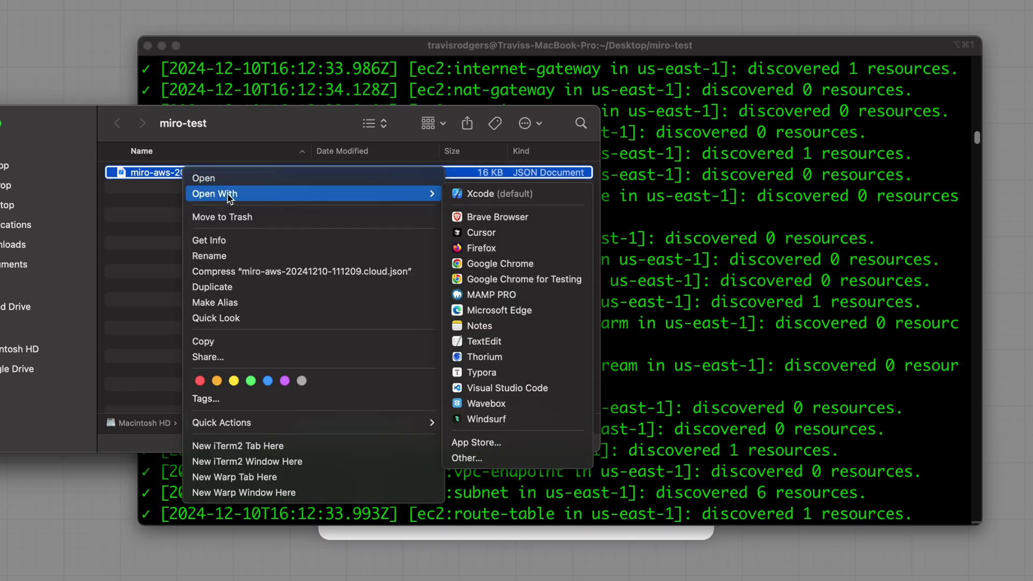
pyautogui.click(512, 387)
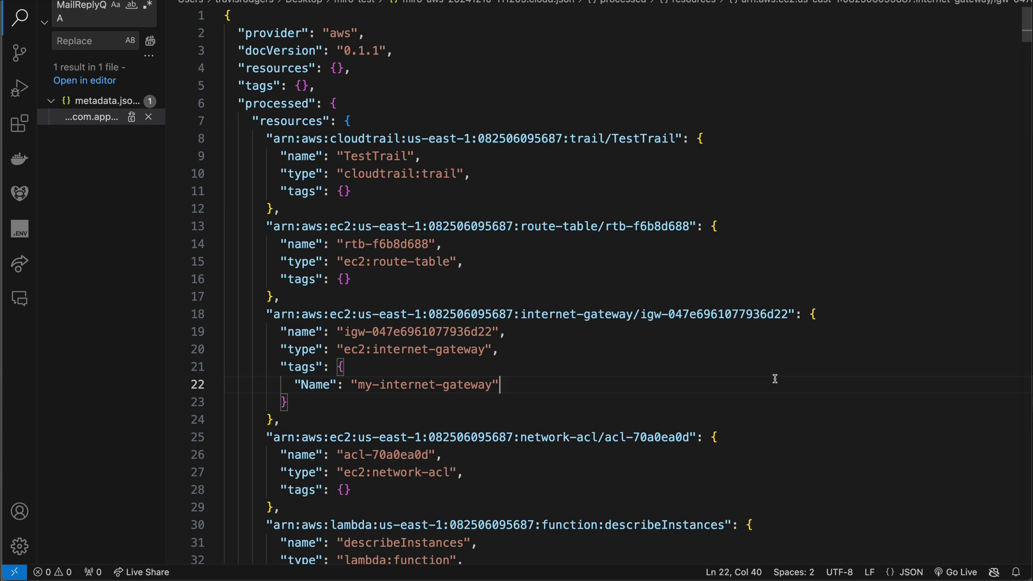
# - Review the resource entries of the exported .cloud.json file in Visual Studio Code, then return to Miro
pyautogui.click(353, 121)
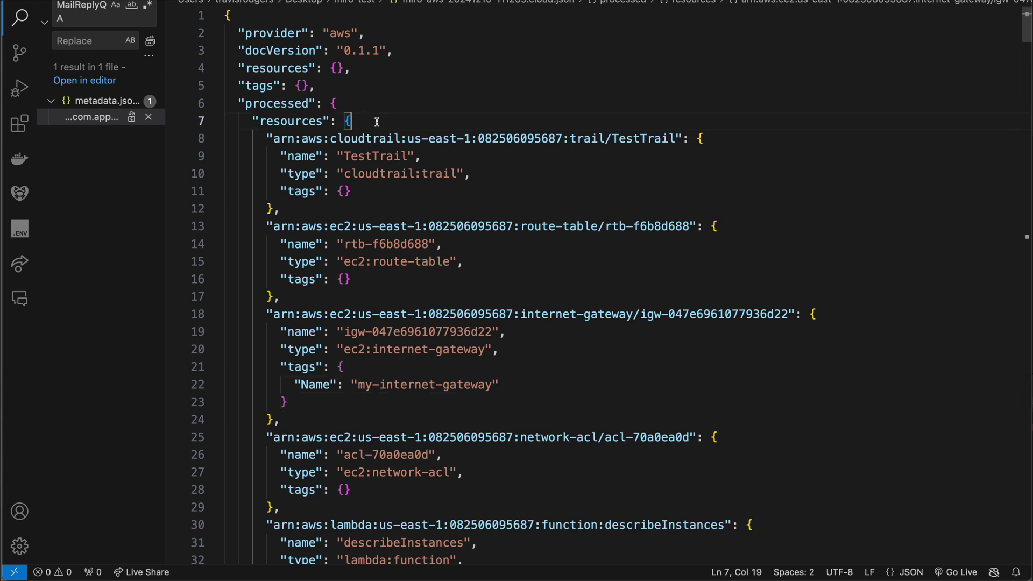
pyautogui.moveTo(375, 168); pyautogui.dragTo(457, 173)
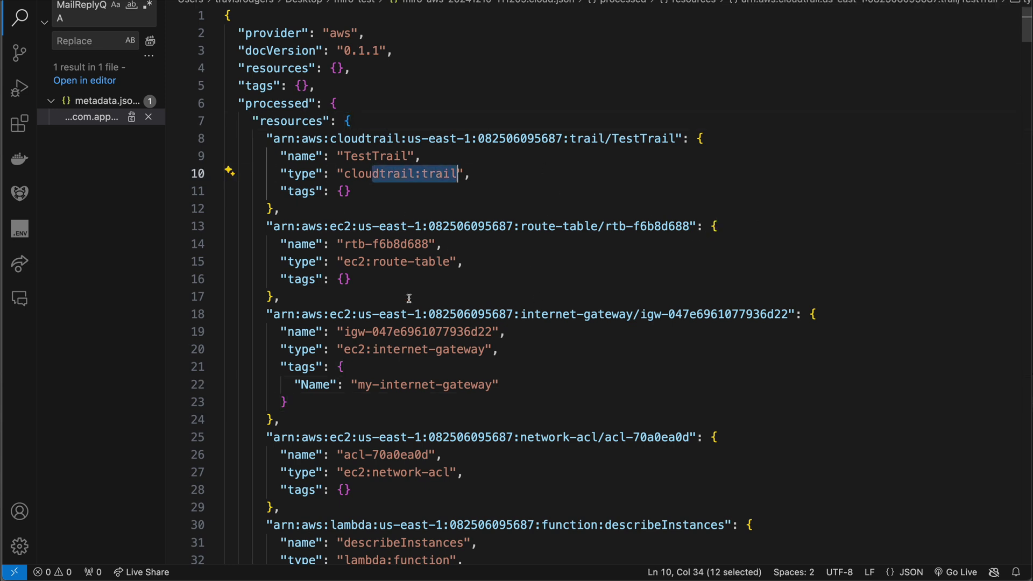
pyautogui.click(375, 277)
pyautogui.scroll(-3, 374, 264)
pyautogui.moveTo(344, 222); pyautogui.dragTo(591, 237)
pyautogui.scroll(-20, 591, 237)
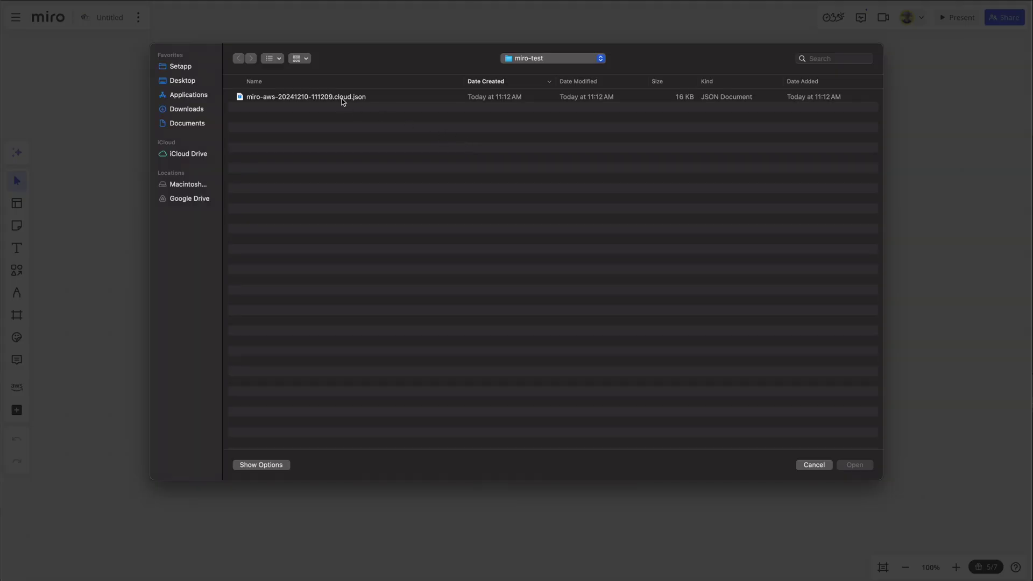
# - Upload miro-aws-20241210-111209.cloud.json and import it to visualize the AWS resources
pyautogui.doubleClick(341, 99)
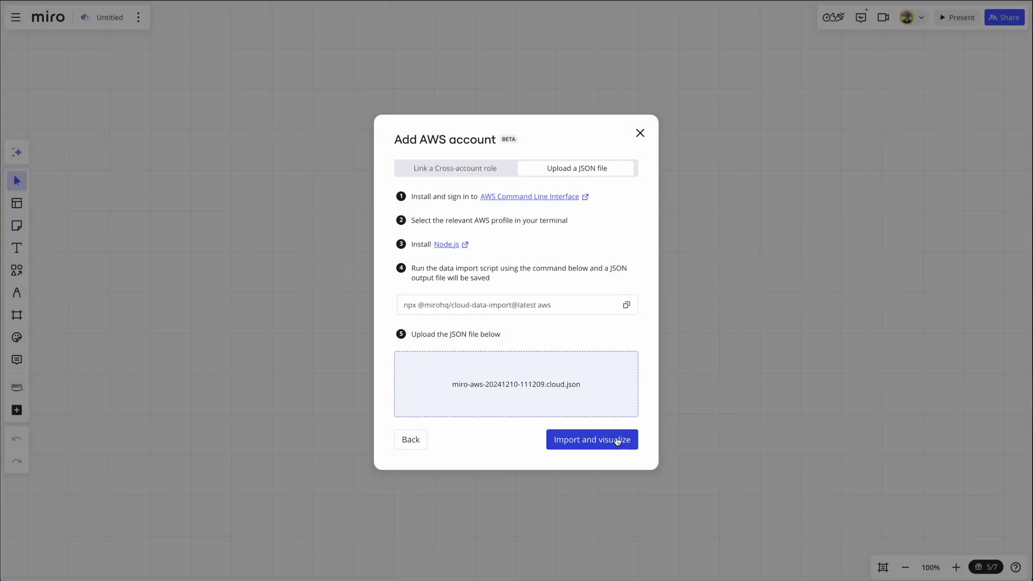
pyautogui.click(618, 441)
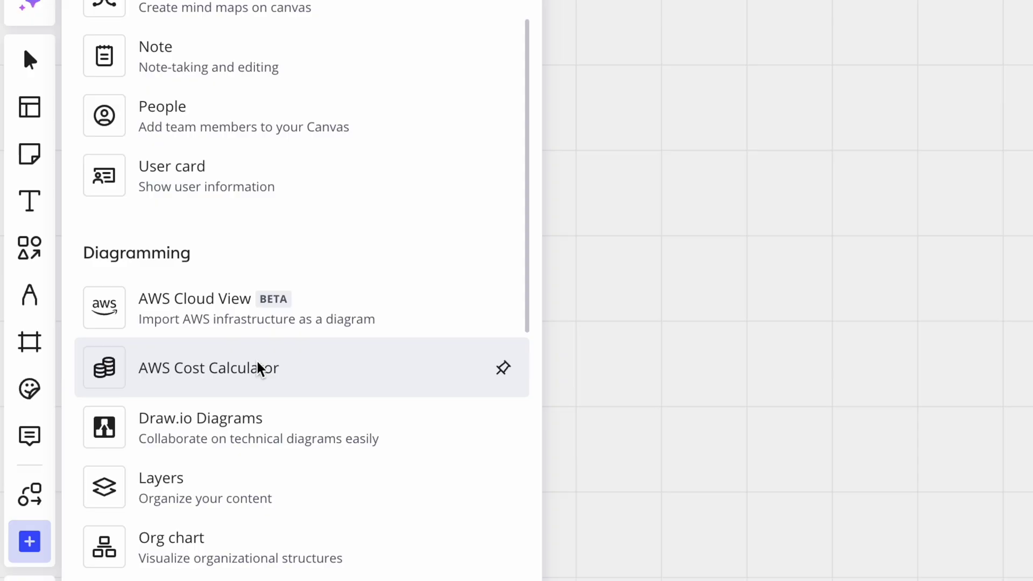
# - Search the diagramming shapes for 'aws' and place an Amazon RDS shape on the board
pyautogui.click(259, 368)
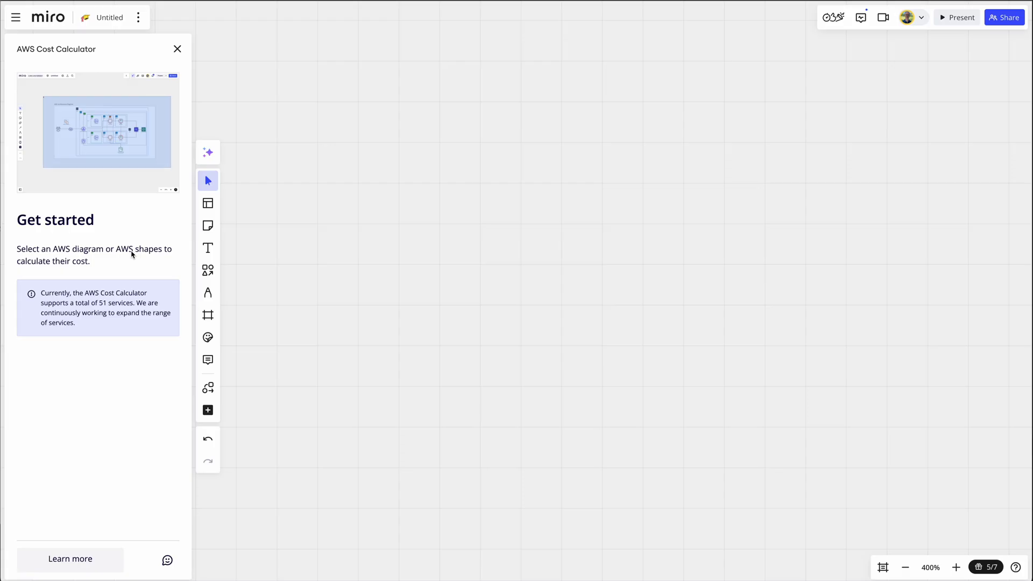
pyautogui.click(208, 387)
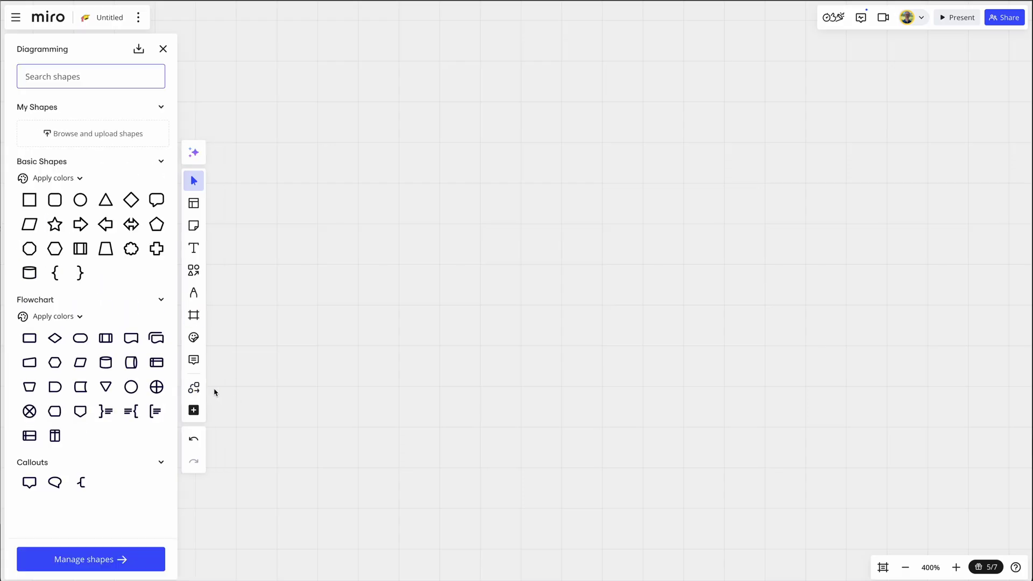
pyautogui.write('aws')
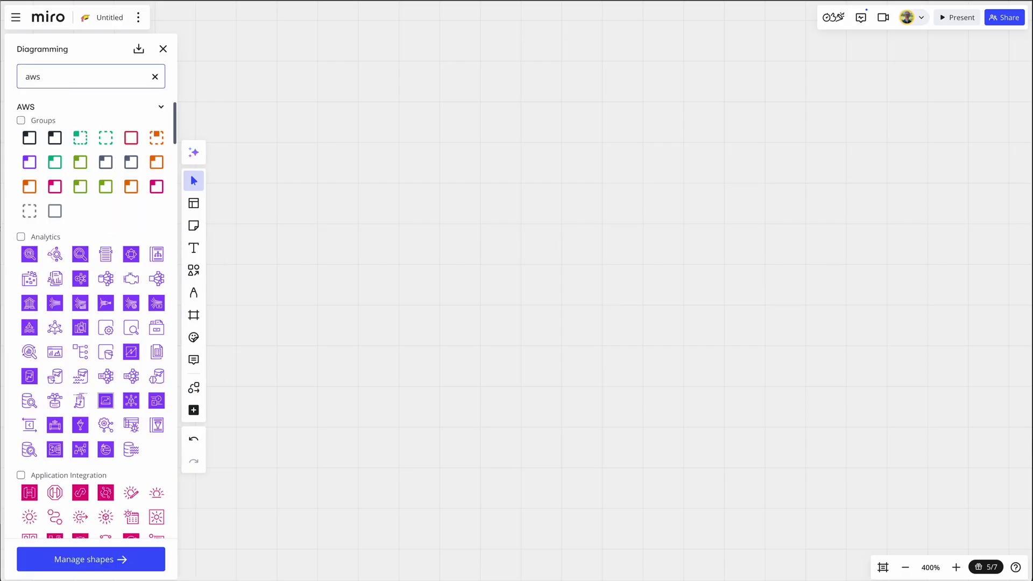
pyautogui.scroll(-15, 92, 302)
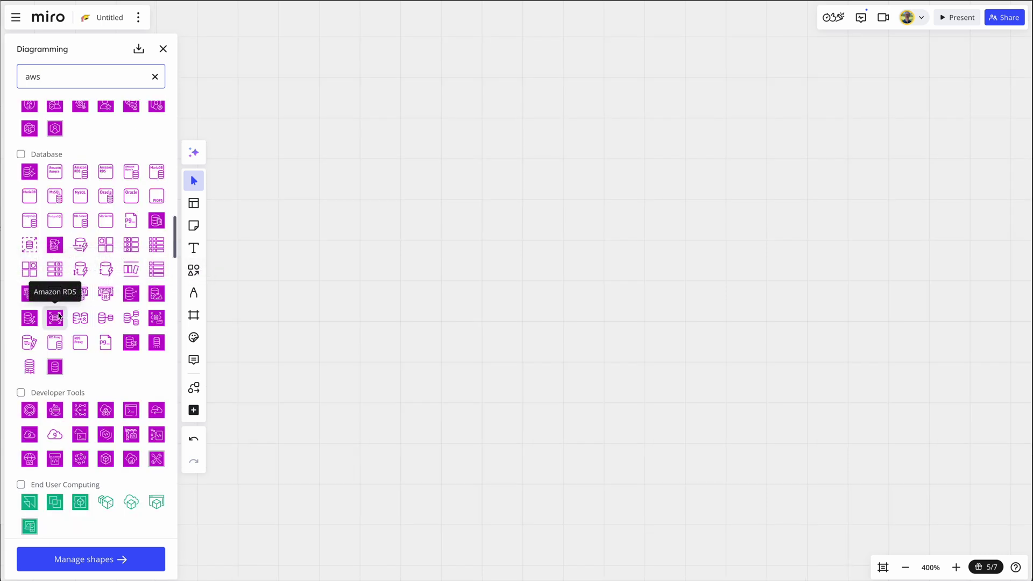
pyautogui.click(55, 318)
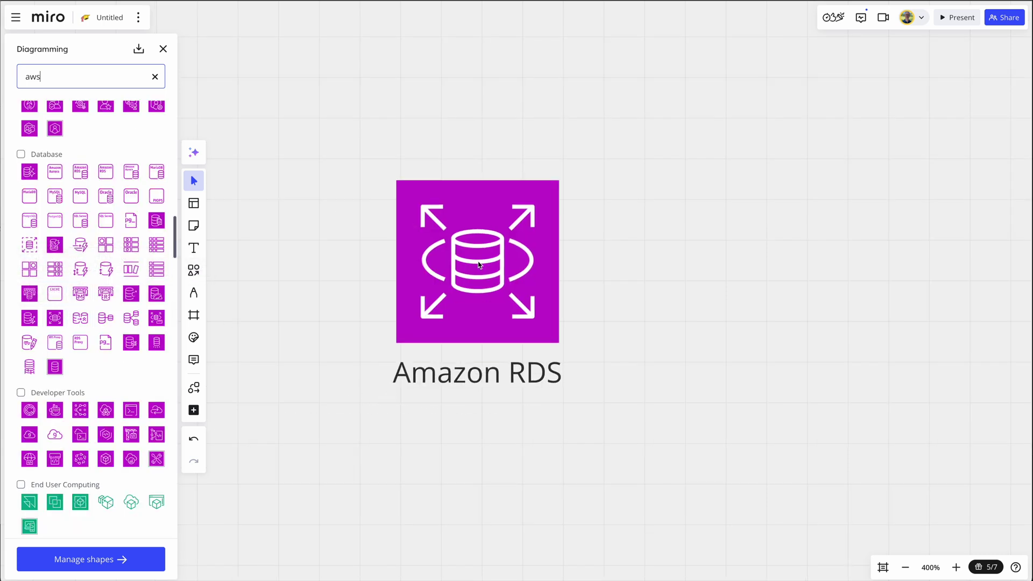
pyautogui.click(163, 48)
# - Reopen the AWS Cost Calculator so it lists the RDS shape as a resource to define
pyautogui.click(24, 410)
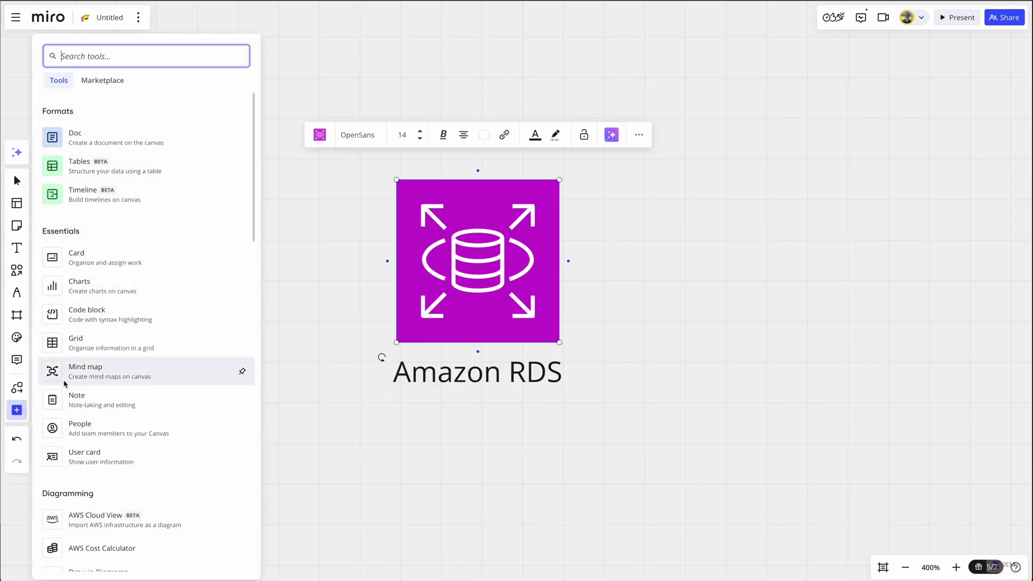
pyautogui.scroll(-1, 120, 516)
pyautogui.click(120, 525)
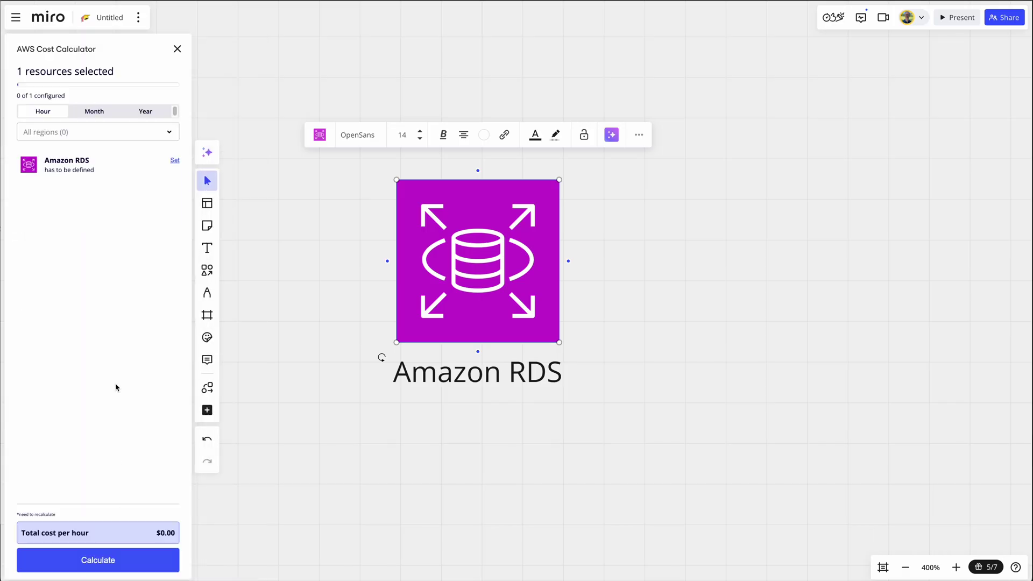
# - Configure RDS as Aurora PostgreSQL db.t4g.medium Single-AZ in us-east-1 and calculate $53.29 monthly
pyautogui.click(175, 161)
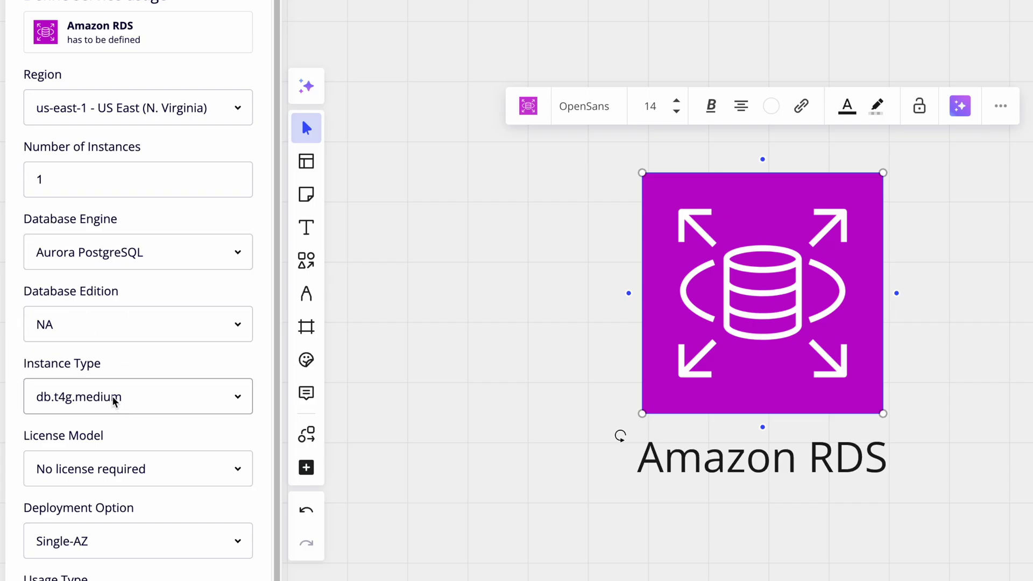
pyautogui.scroll(-1, 104, 398)
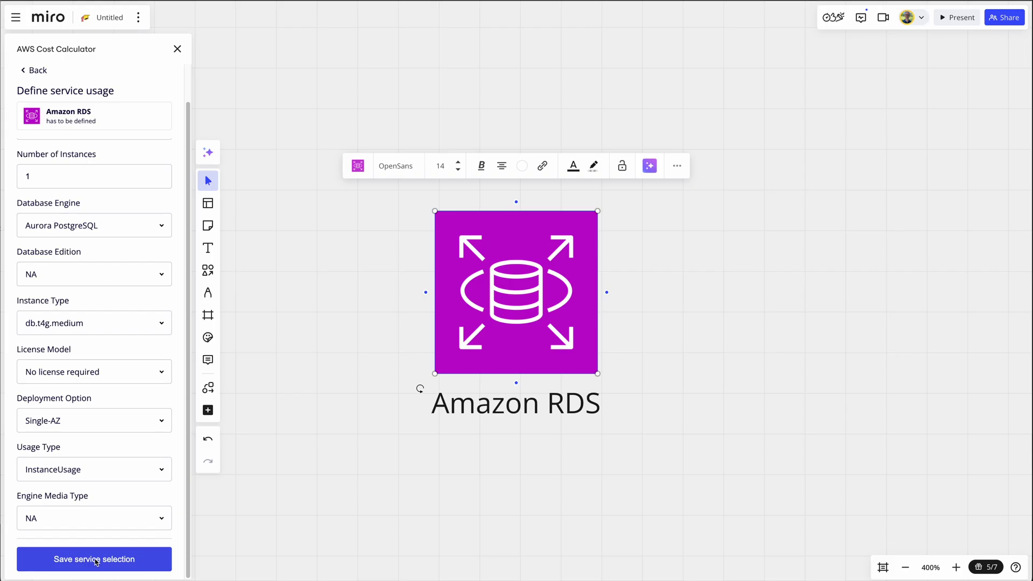
pyautogui.click(97, 559)
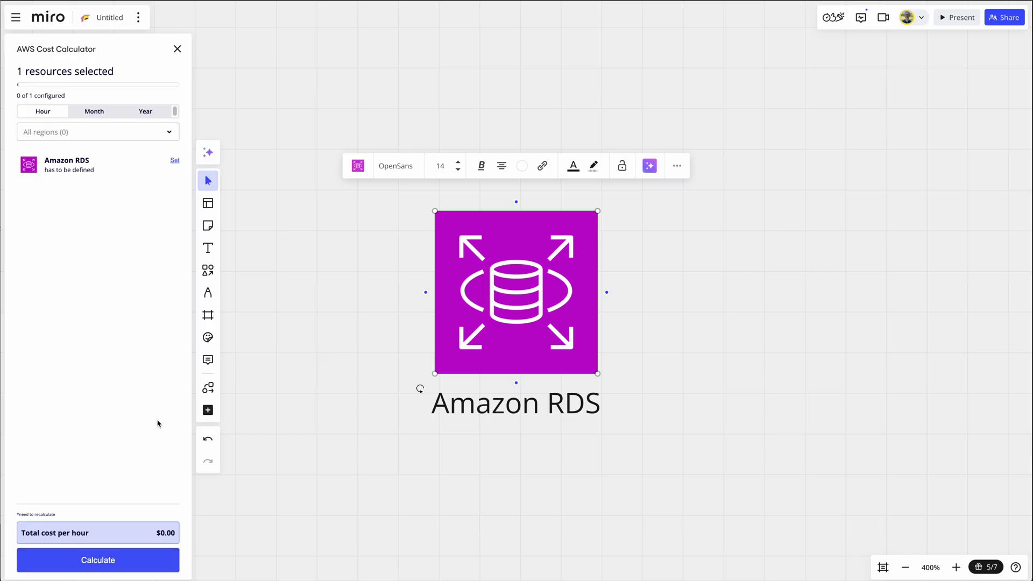
pyautogui.click(92, 559)
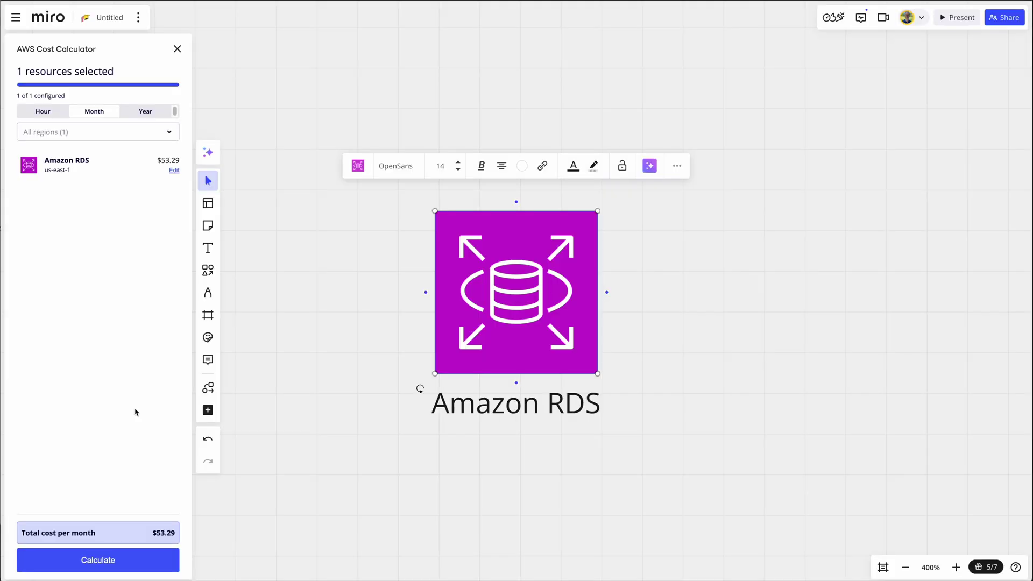
# - Switch the RDS cost estimate to the yearly view, showing $639.48
pyautogui.click(142, 112)
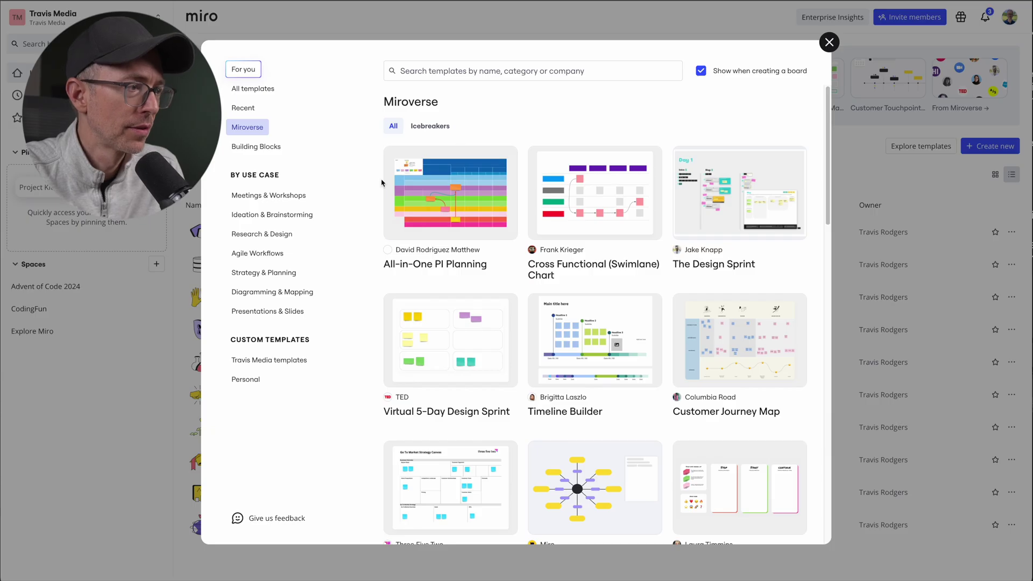
# - Start a new board from the Quick notes template in the team's custom templates
pyautogui.click(261, 362)
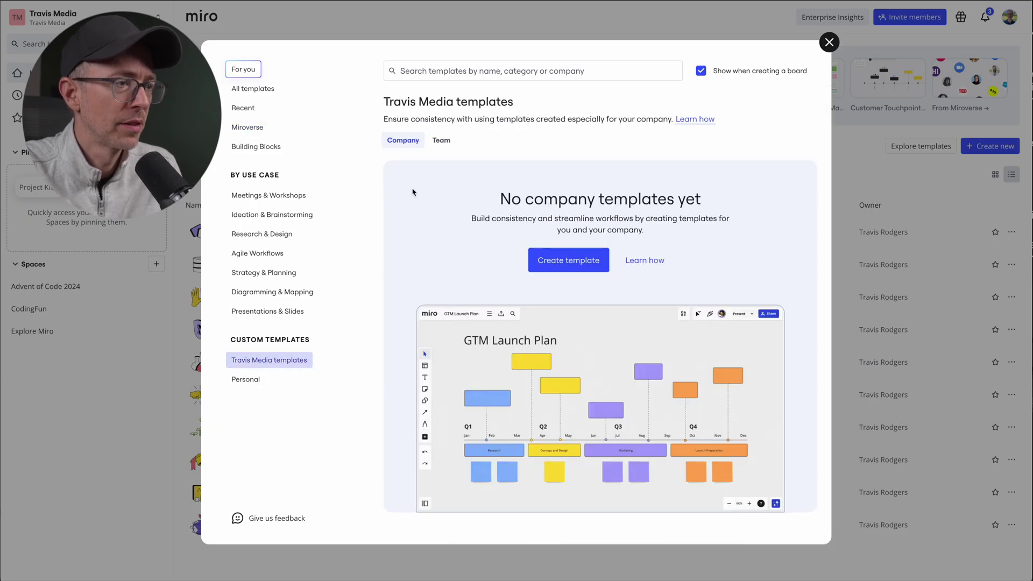
pyautogui.click(442, 141)
pyautogui.click(592, 199)
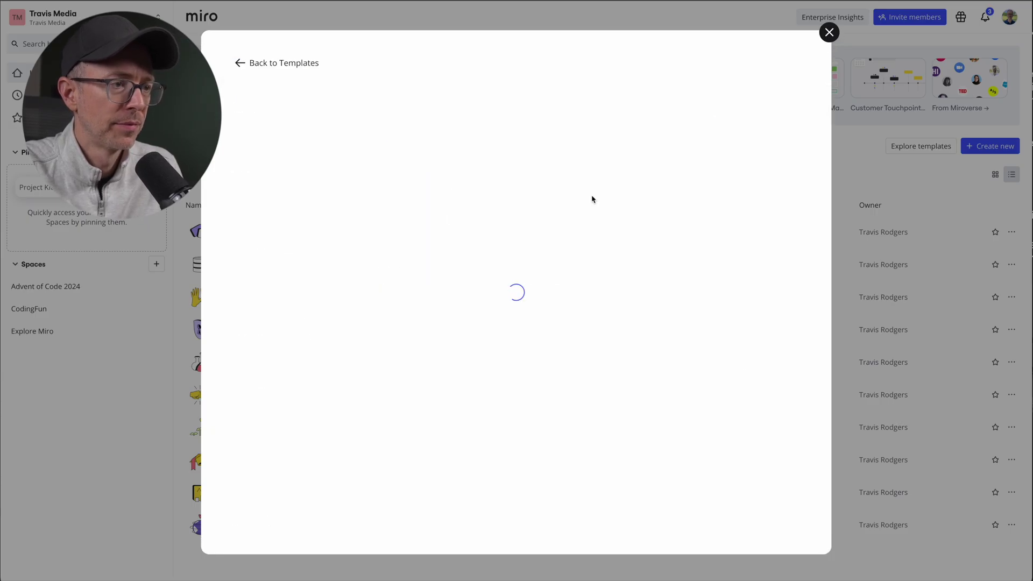
pyautogui.click(309, 214)
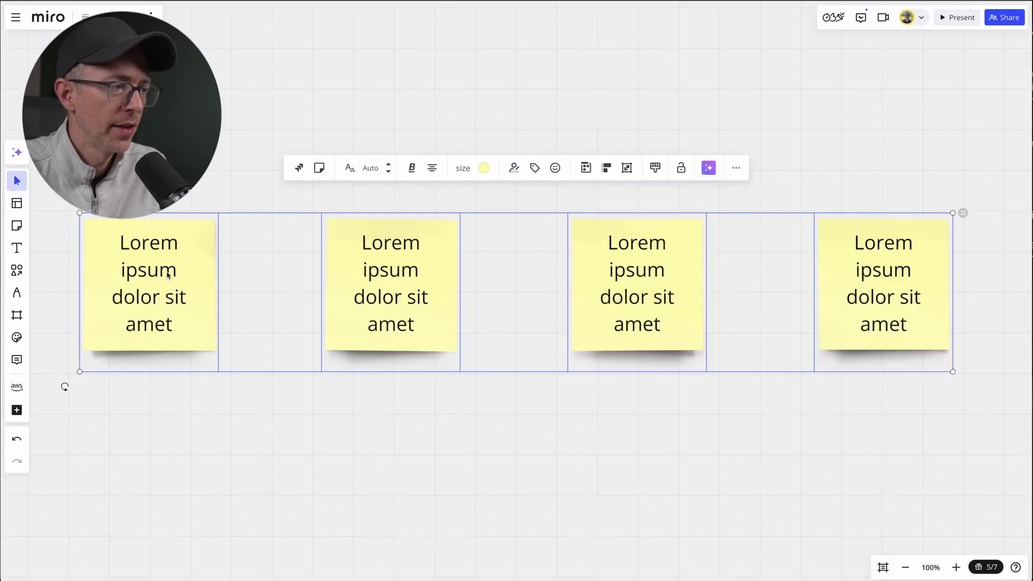
# - Write the three session-timeout tasks on the stickies and delete the leftover fourth note
pyautogui.doubleClick(168, 273)
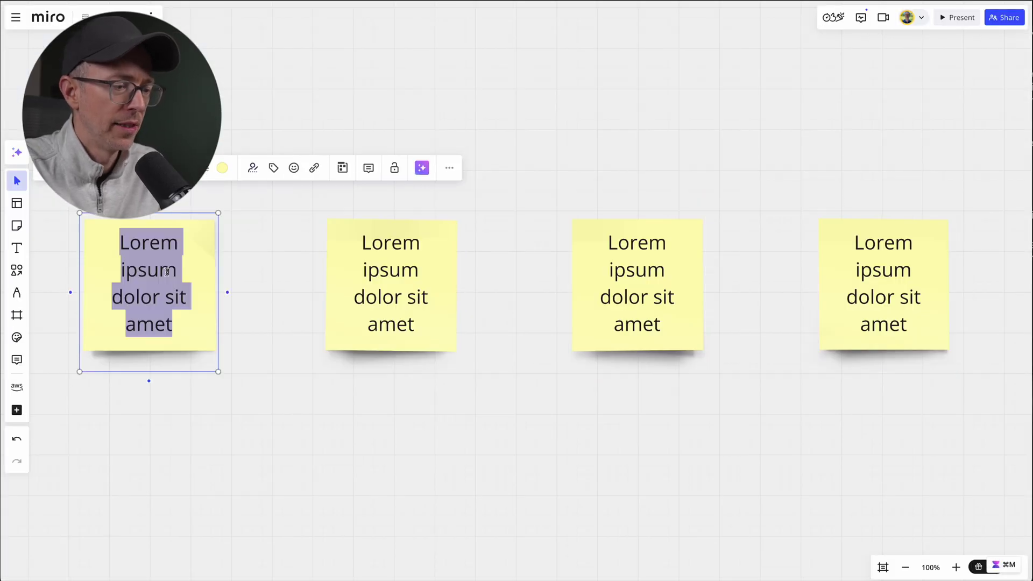
pyautogui.write('Determine wh')
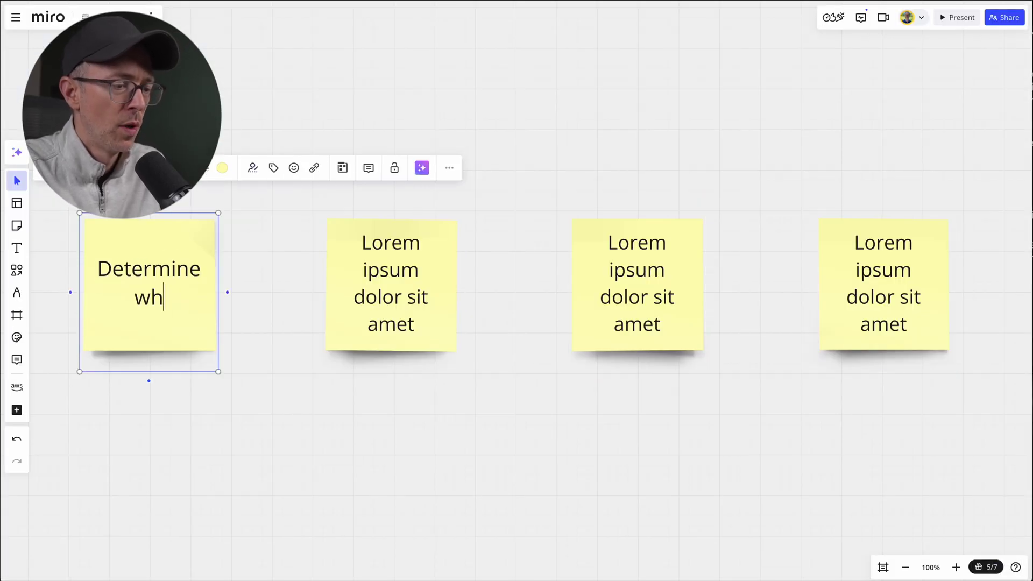
pyautogui.write('at the current ses')
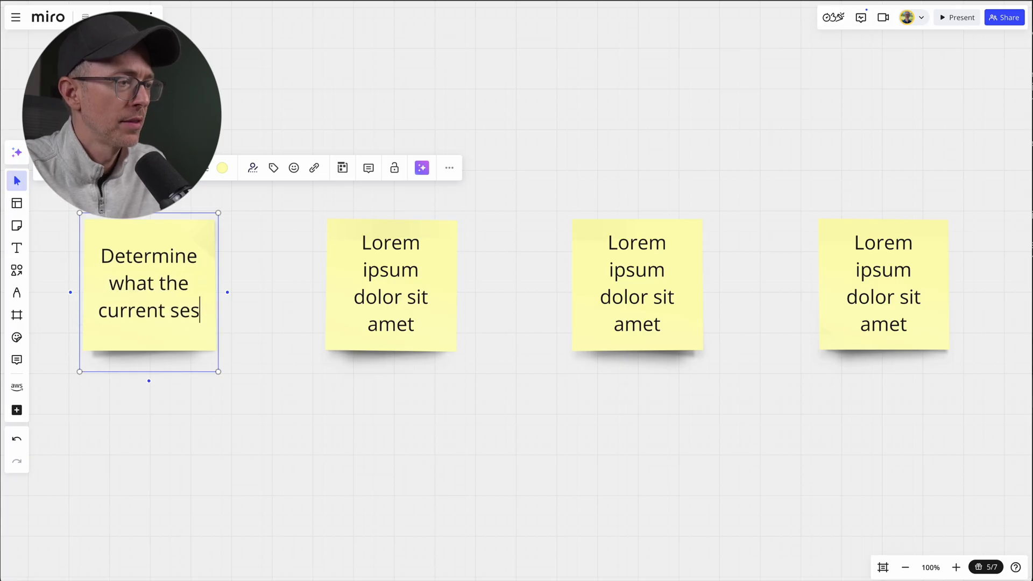
pyautogui.write('sion time is')
pyautogui.press('Tab')
pyautogui.write('Change it to ')
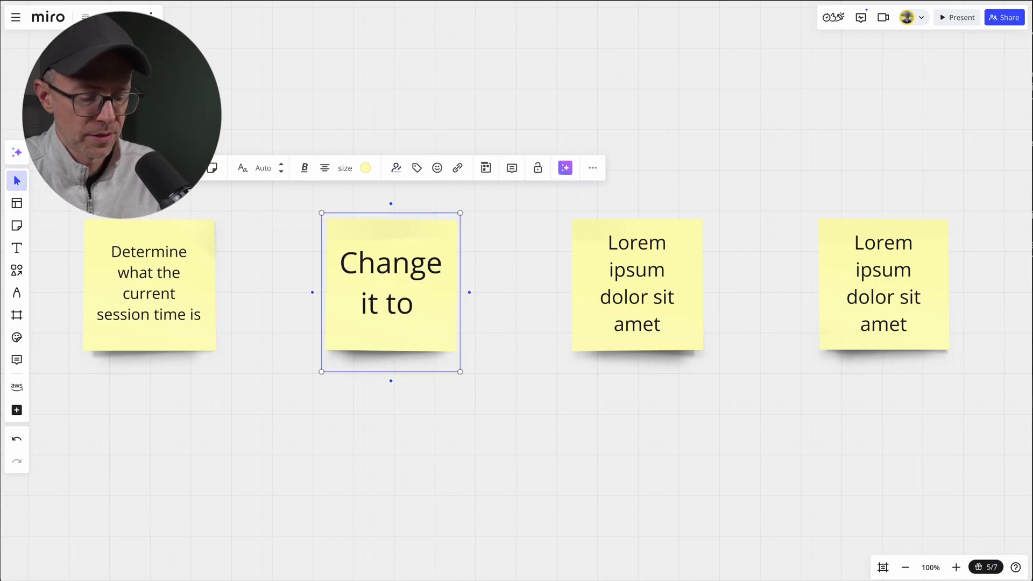
pyautogui.write('30 minutes')
pyautogui.press('Tab')
pyautogui.write('Write a unit tes')
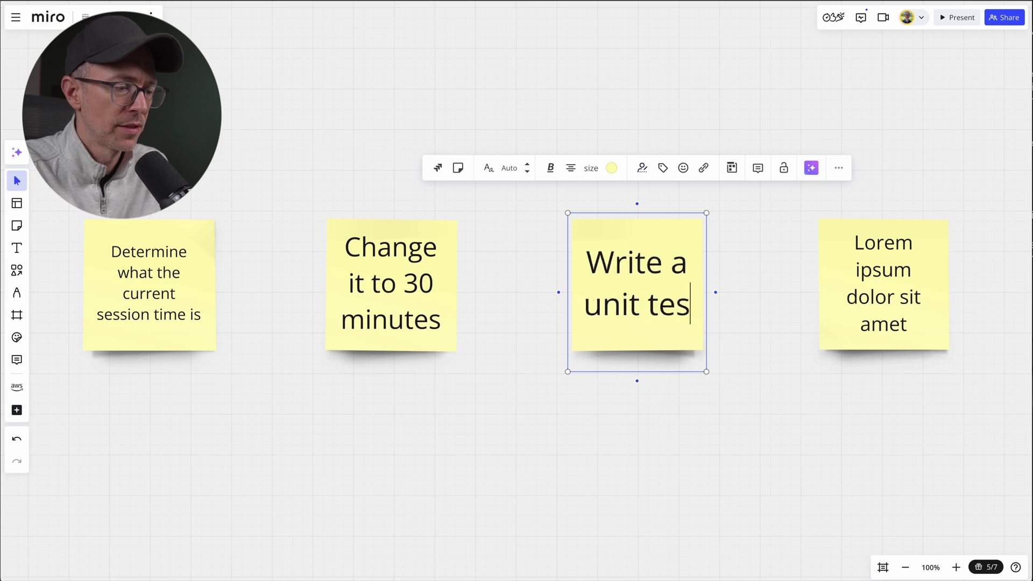
pyautogui.write('t to validate sessio')
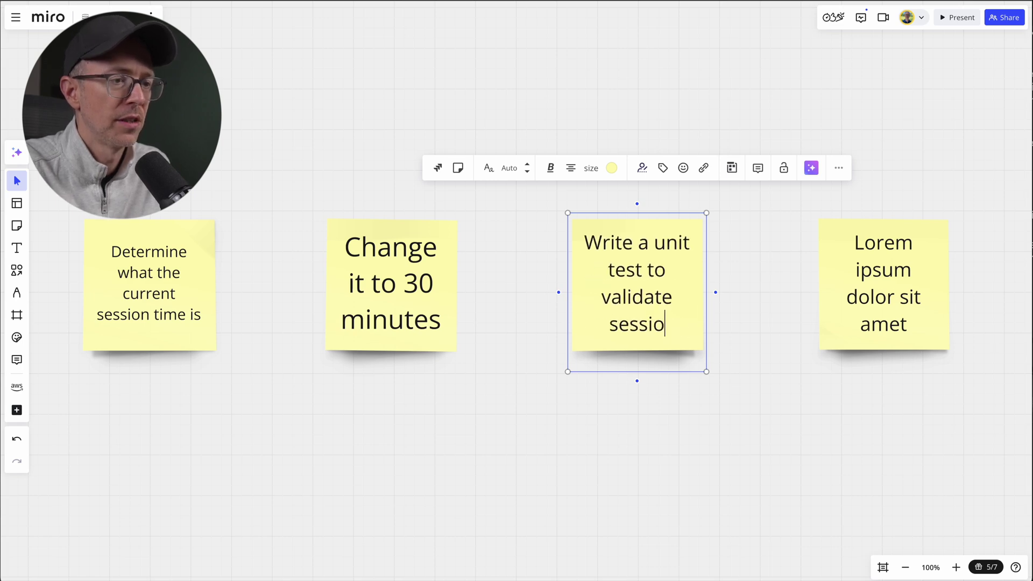
pyautogui.write('n expiration logic')
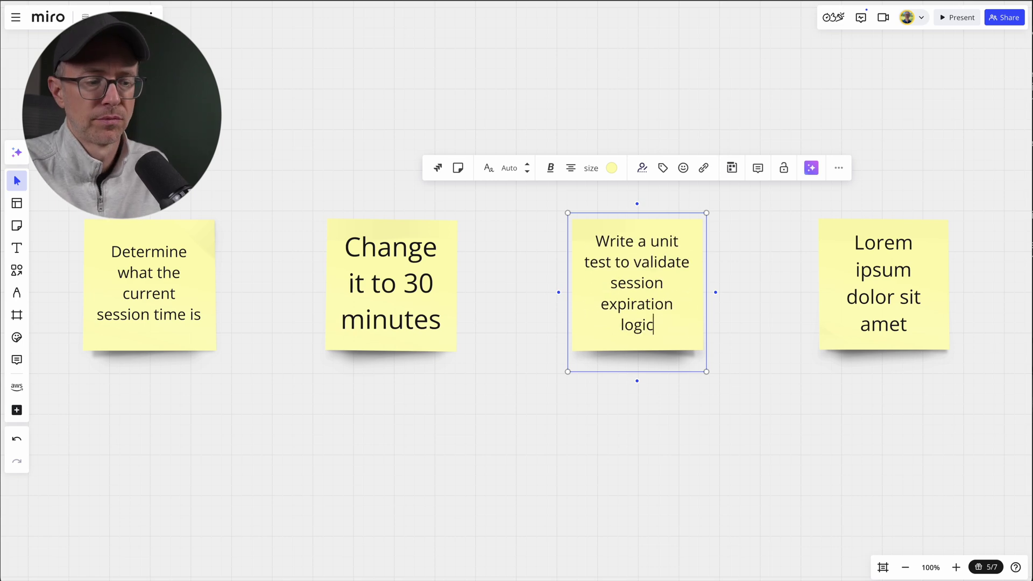
pyautogui.click(843, 269)
pyautogui.press('Delete')
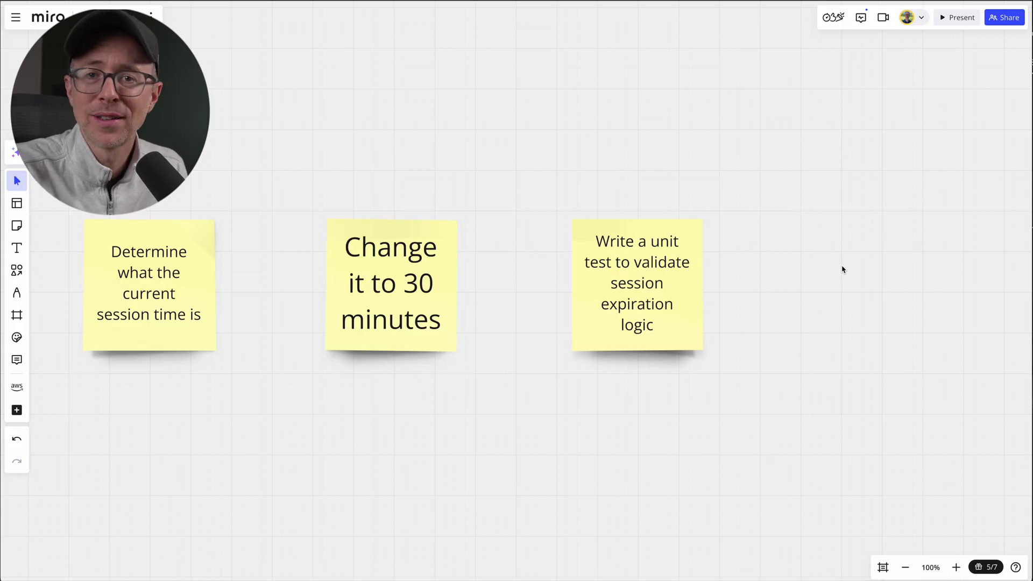
# - Link the three task notes left to right with arrows
pyautogui.click(210, 288)
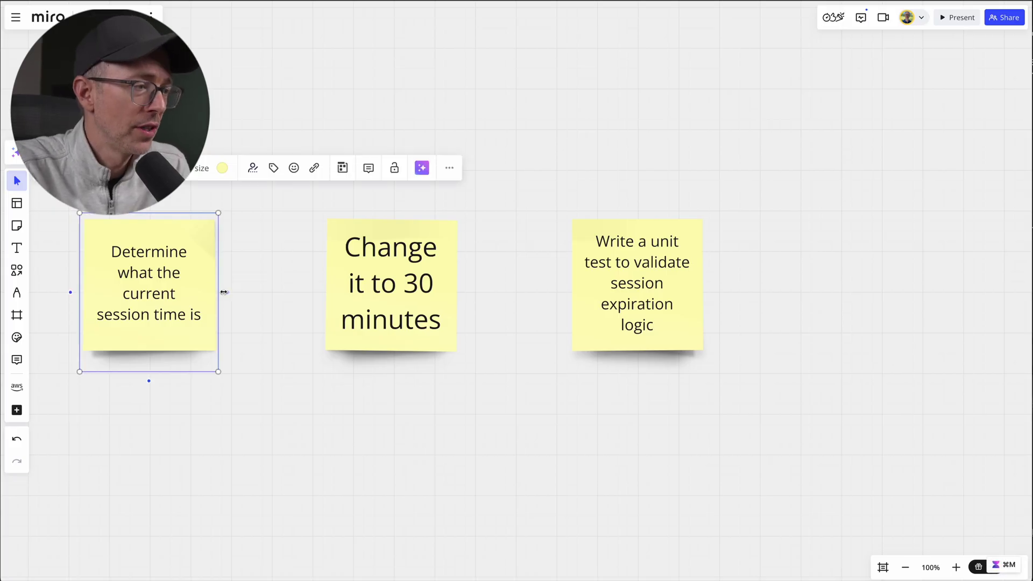
pyautogui.moveTo(224, 293); pyautogui.dragTo(345, 302)
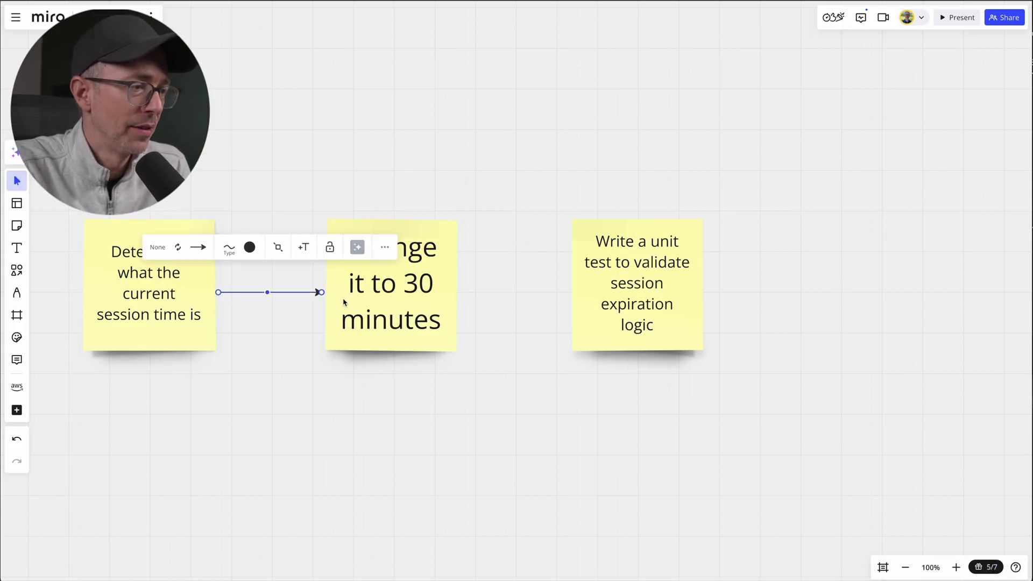
pyautogui.click(452, 294)
pyautogui.moveTo(464, 292); pyautogui.dragTo(576, 306)
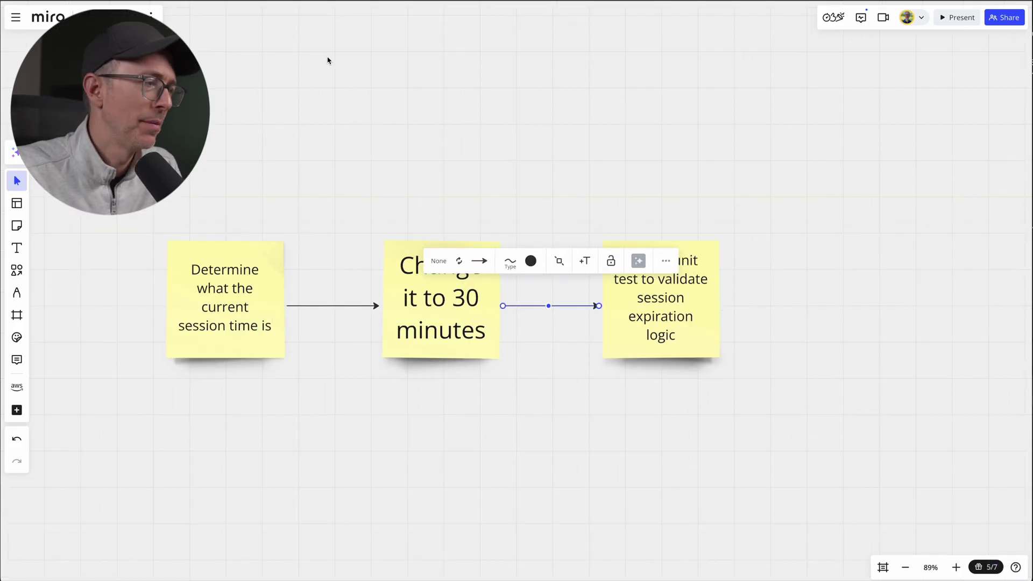
pyautogui.click(16, 153)
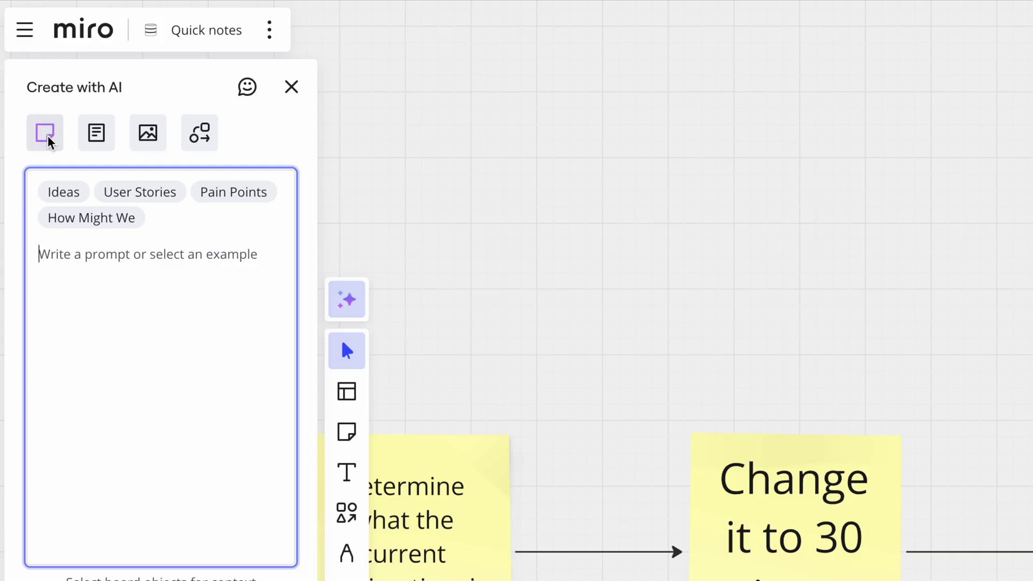
# - Prompt Create with AI to generate sticky notes for the three numbered session tasks in order
pyautogui.click(52, 194)
pyautogui.hotkey('ctrl', 'a')
pyautogui.write('Cre')
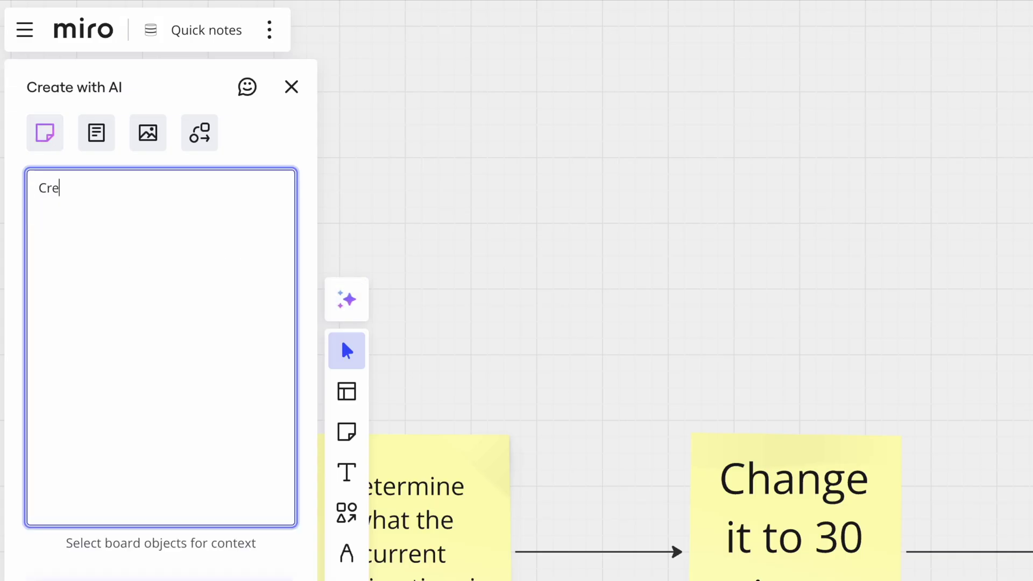
pyautogui.write('ate sticky notes f')
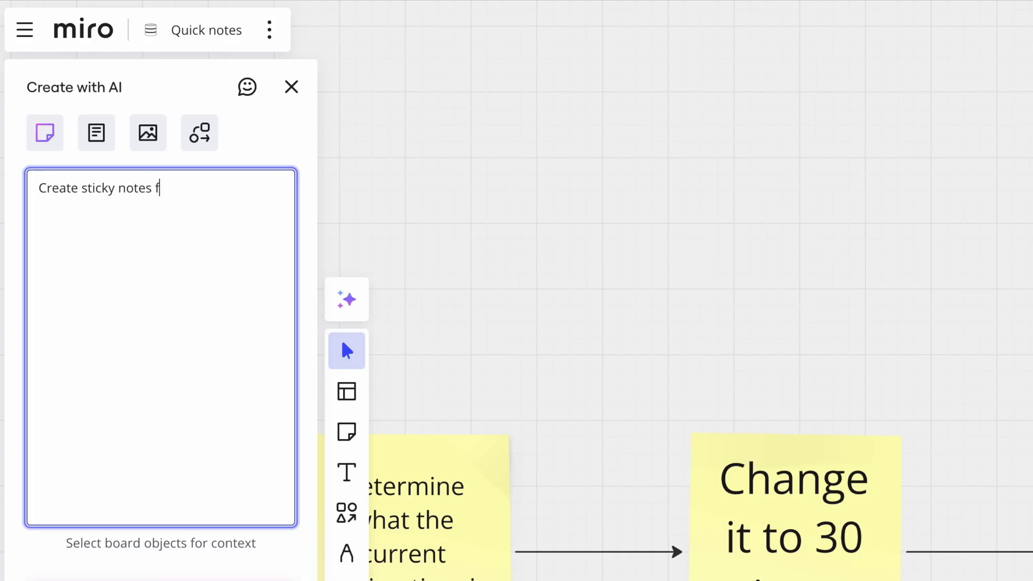
pyautogui.write('oro the')
pyautogui.press('BackSpace')
pyautogui.press('BackSpace')
pyautogui.press('BackSpace')
pyautogui.press('BackSpace')
pyautogui.press('BackSpace')
pyautogui.write('these tasks in order')
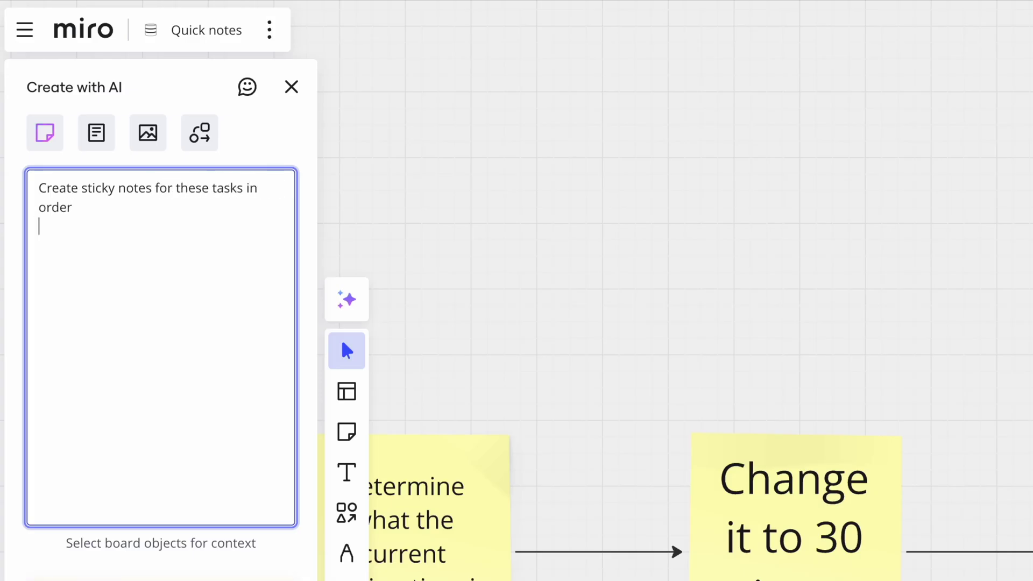
pyautogui.write('1. Determine what the current session time is 2. Change it to 30 minutes 3. Write a unit test to validate session expiration logic')
pyautogui.click(150, 580)
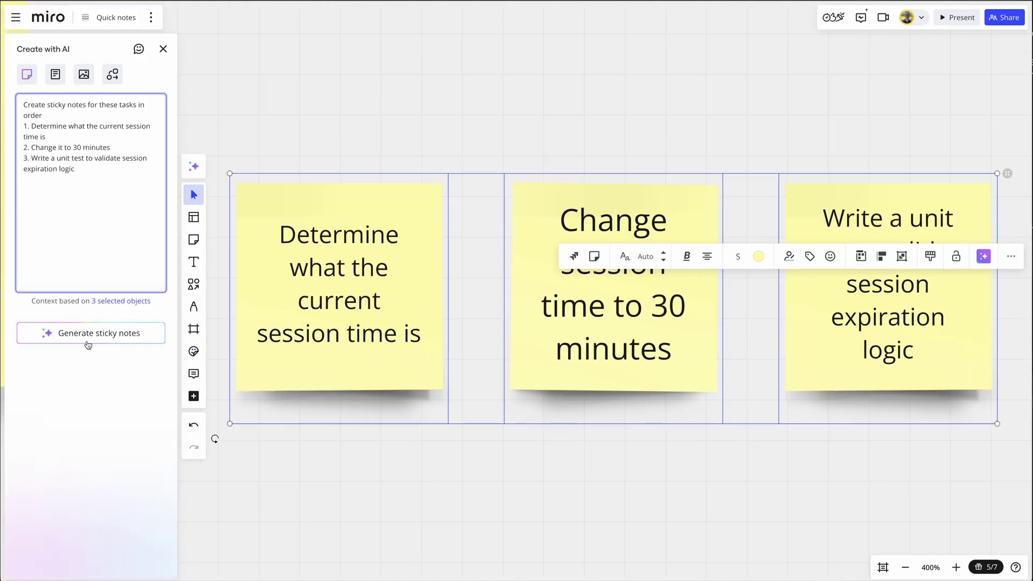
pyautogui.scroll(-5, 487, 212)
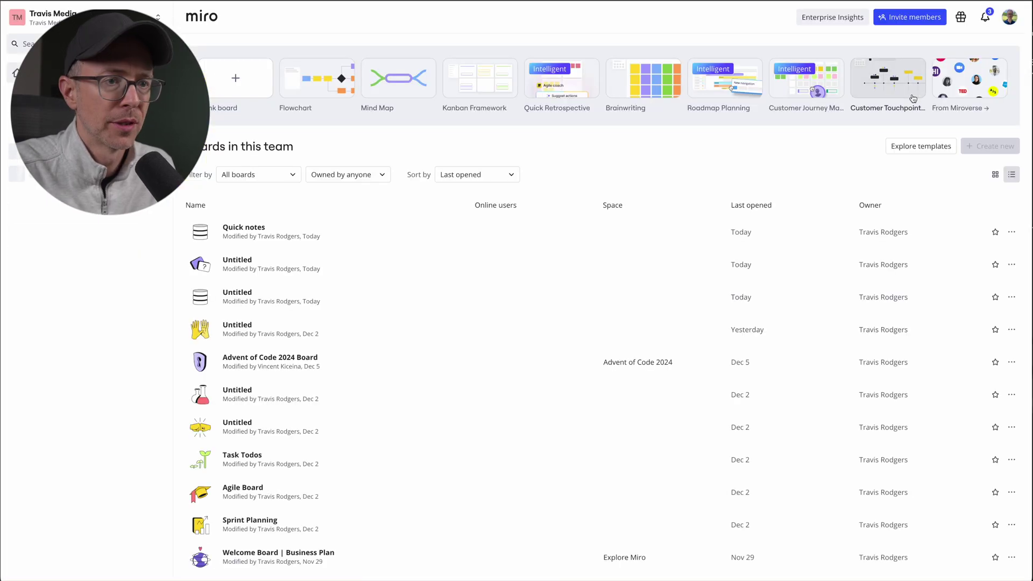
# - Create a board from the Task Todos Kanban template on the team's custom templates tab
pyautogui.click(921, 146)
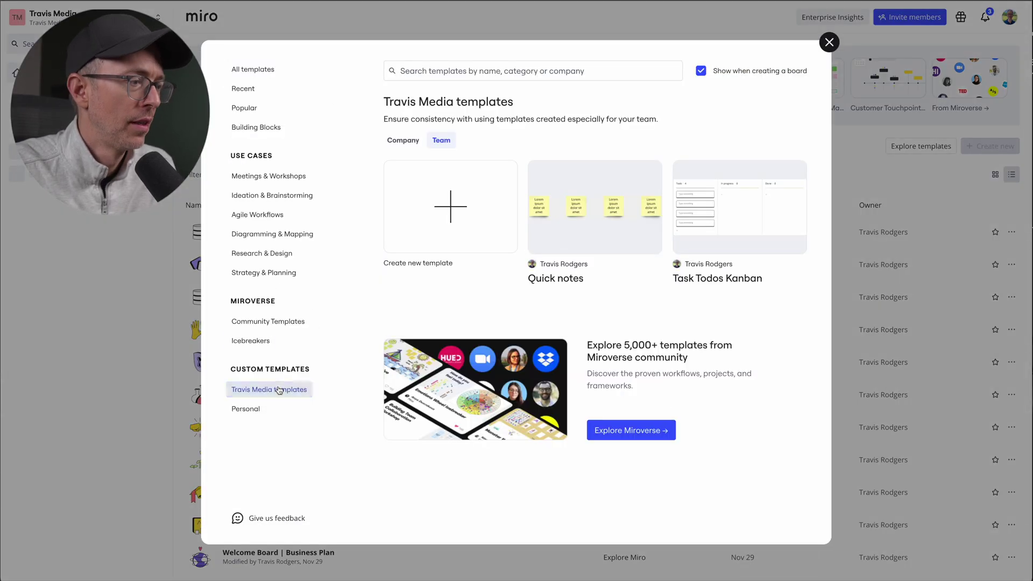
pyautogui.click(291, 389)
pyautogui.click(442, 141)
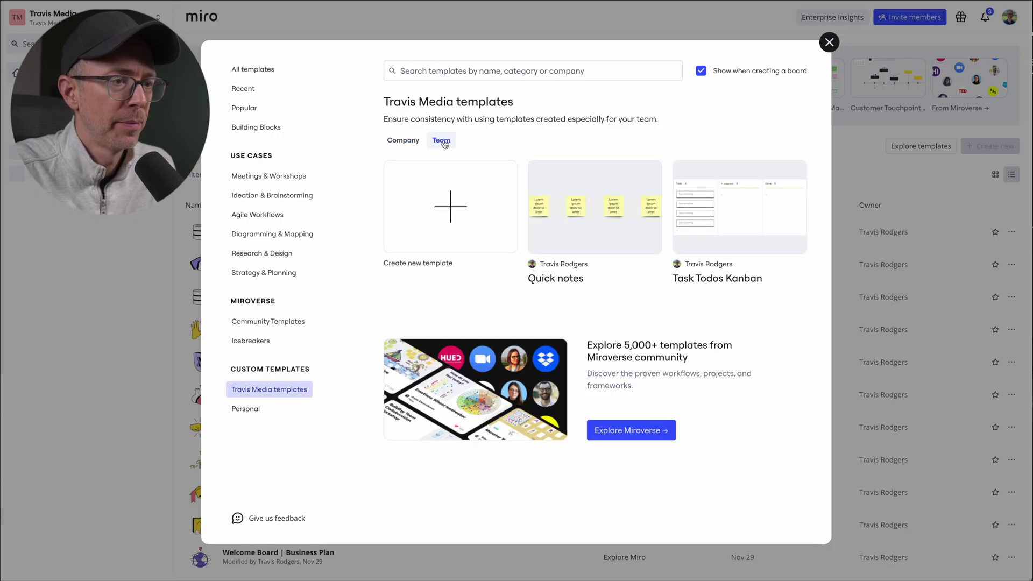
pyautogui.press('Escape')
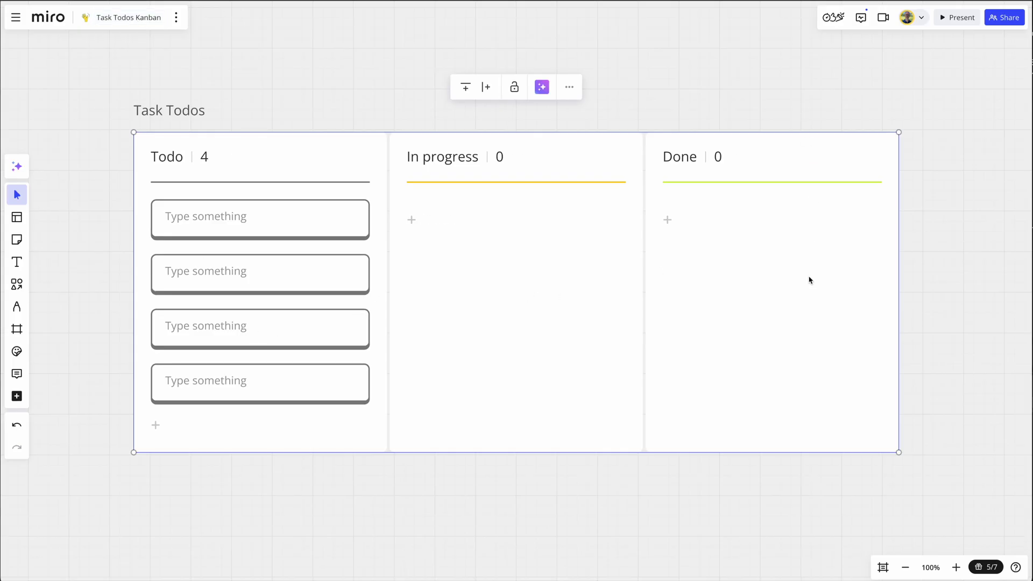
# - Fill the first Todo card with 'Endpoint' and the second with the user details requirement
pyautogui.click(259, 215)
pyautogui.write('end')
pyautogui.press('BackSpace')
pyautogui.press('BackSpace')
pyautogui.press('BackSpace')
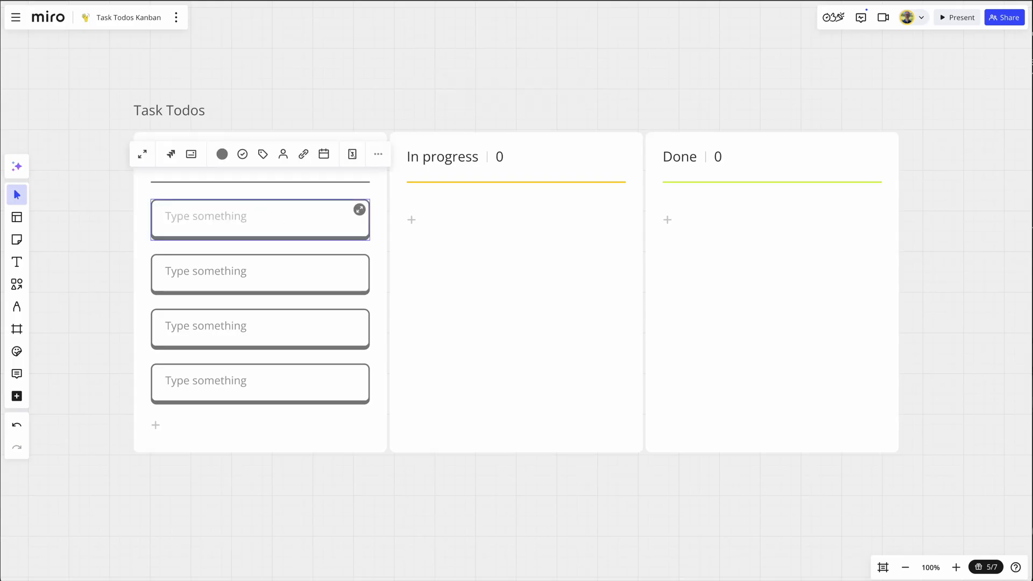
pyautogui.write('Endpoint')
pyautogui.press('Escape')
pyautogui.click(268, 271)
pyautogui.click(279, 276)
pyautogui.write('Must return user details: name, email, and creation date.')
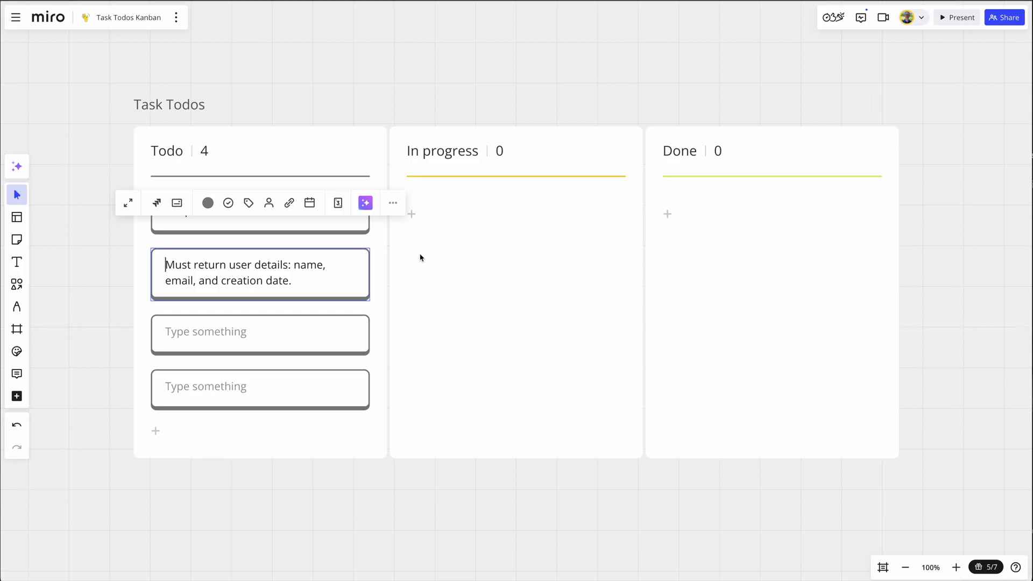
# - Fill the third and fourth Todo cards with the error handling and rate limiting tasks
pyautogui.click(265, 335)
pyautogui.click(267, 334)
pyautogui.write('Implement error handling for invalid IDs.')
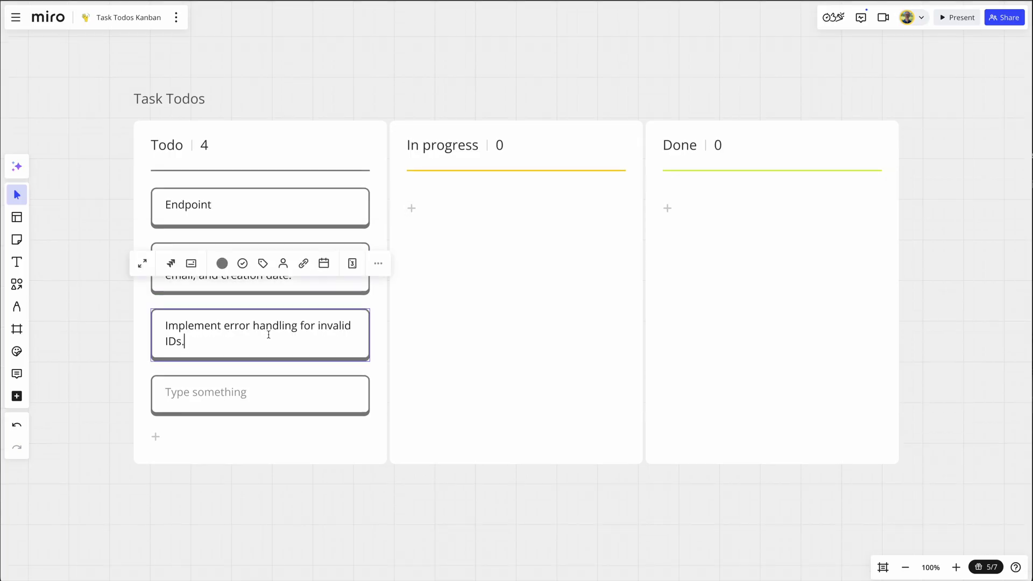
pyautogui.click(273, 392)
pyautogui.click(273, 391)
pyautogui.write('Implement rate limiting for public API endpoints.')
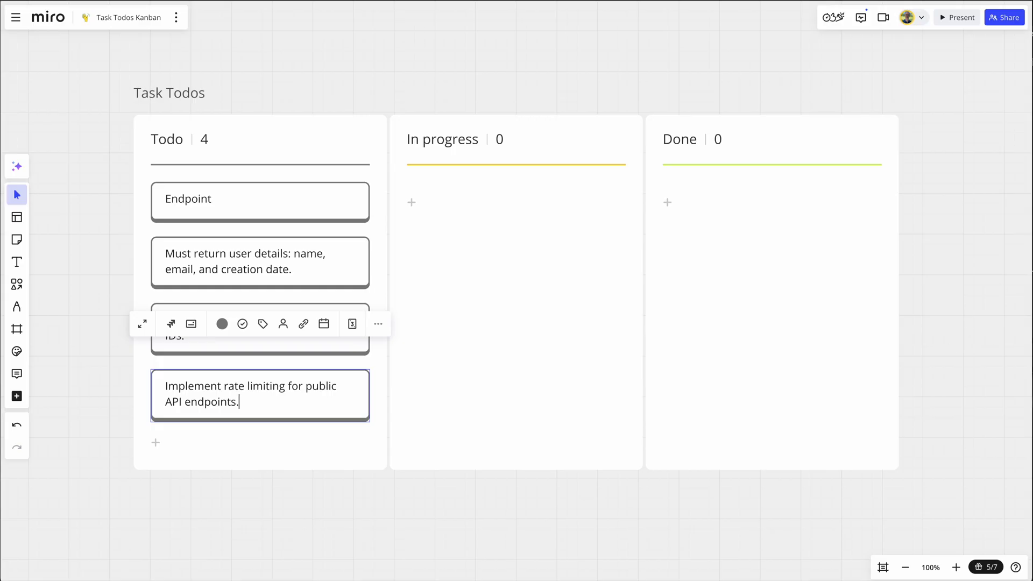
# - Add two more Todo cards: the 100 requests per minute limit and the 429 status requirement
pyautogui.click(156, 443)
pyautogui.click(212, 453)
pyautogui.write('Set a maximum of 100 requests per minute per IP.')
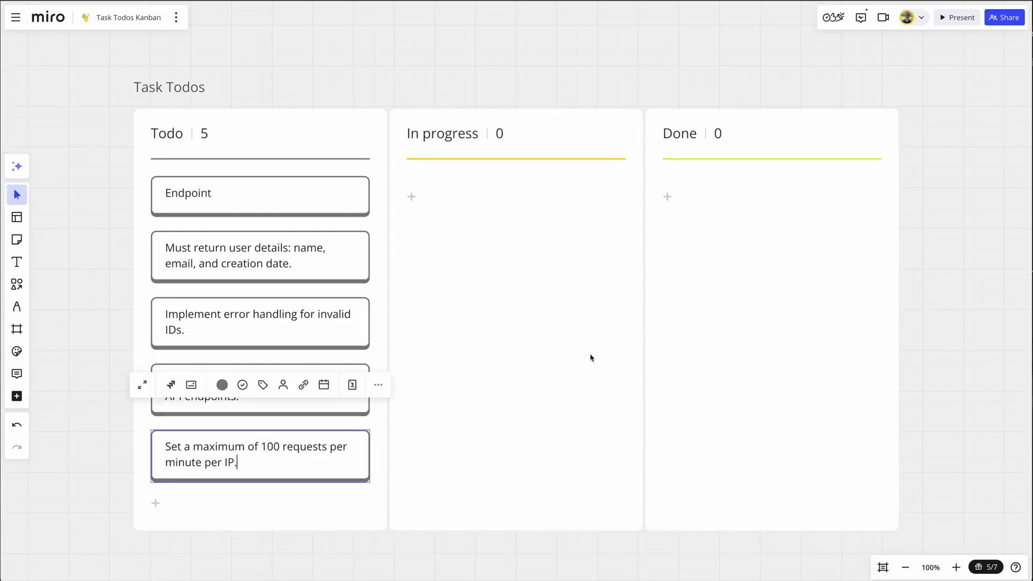
pyautogui.click(156, 503)
pyautogui.write('Return a `429 Too Many Requests` status when the limit is exceeded.')
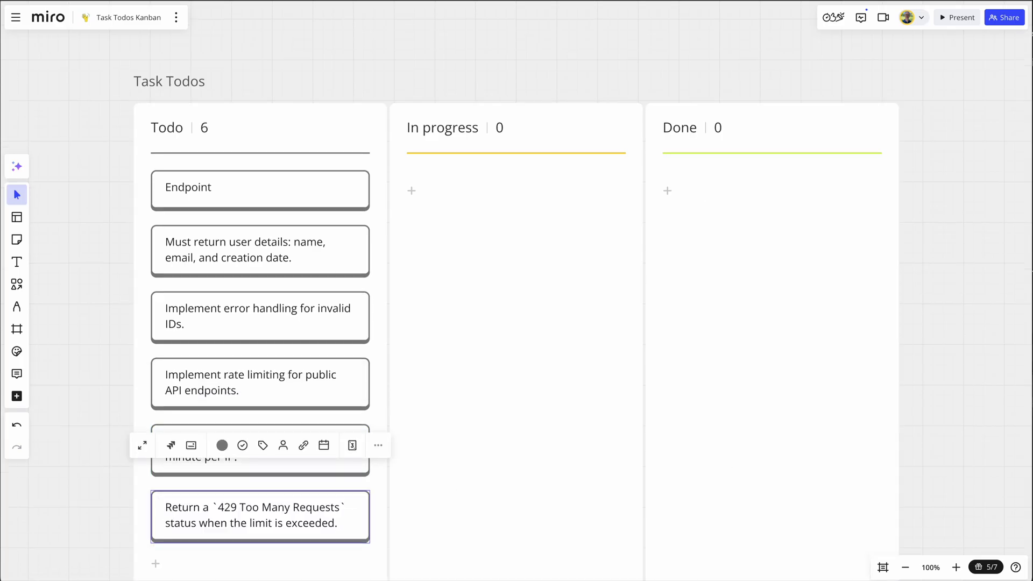
pyautogui.click(572, 78)
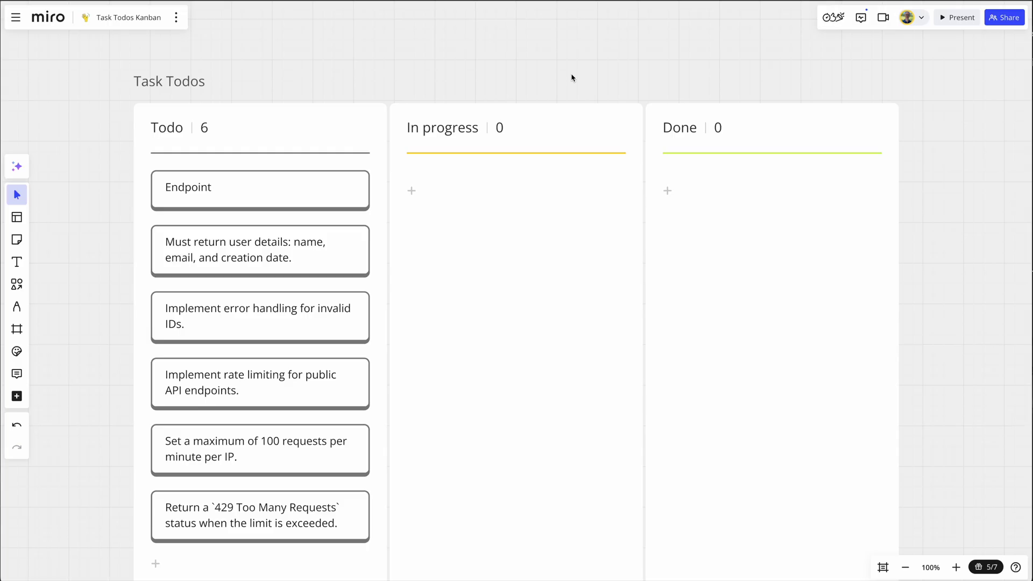
# - Move the Endpoint card via In progress to Done, giving it the description GET /api/users/{id}
pyautogui.moveTo(255, 194); pyautogui.dragTo(518, 207)
pyautogui.click(527, 188)
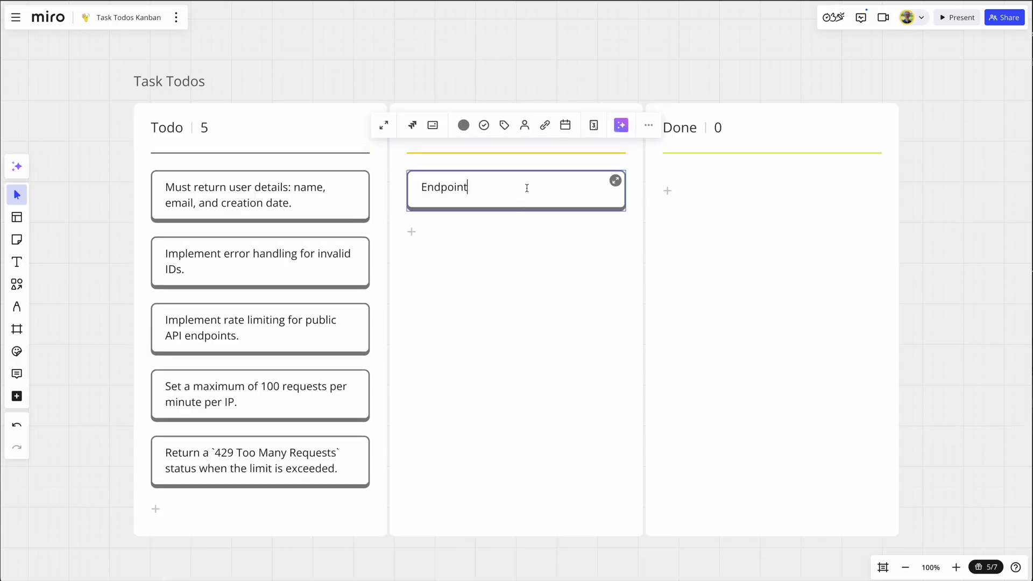
pyautogui.press('super+a')
pyautogui.click(615, 182)
pyautogui.click(508, 290)
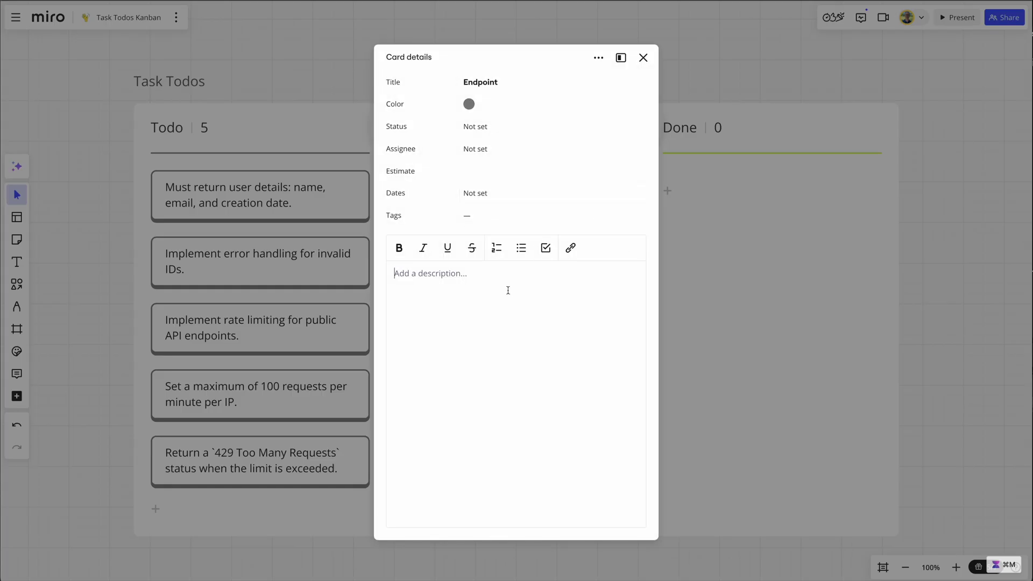
pyautogui.write('GET /api/users/{id}`')
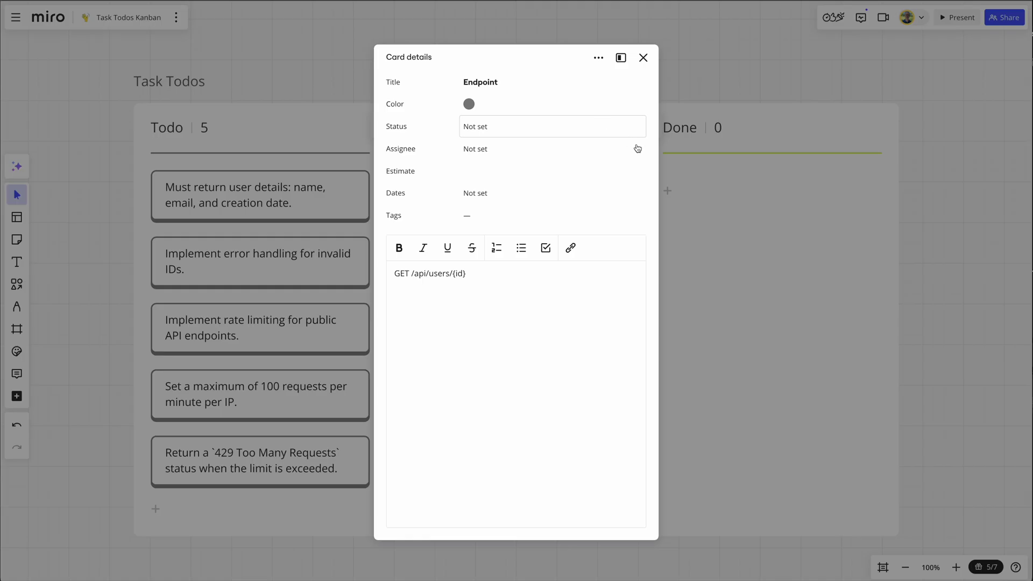
pyautogui.press('Escape')
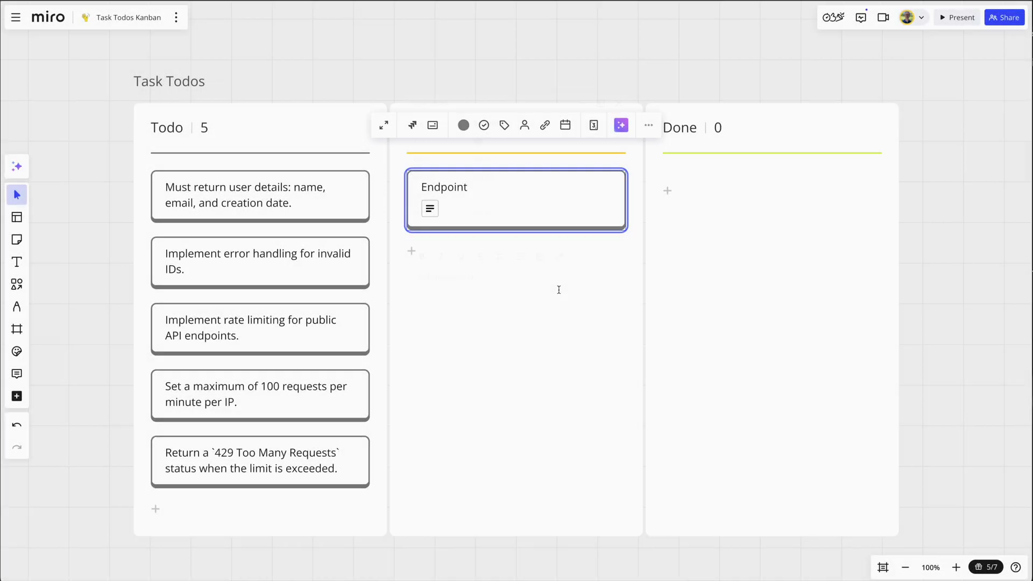
pyautogui.moveTo(502, 201); pyautogui.dragTo(747, 209)
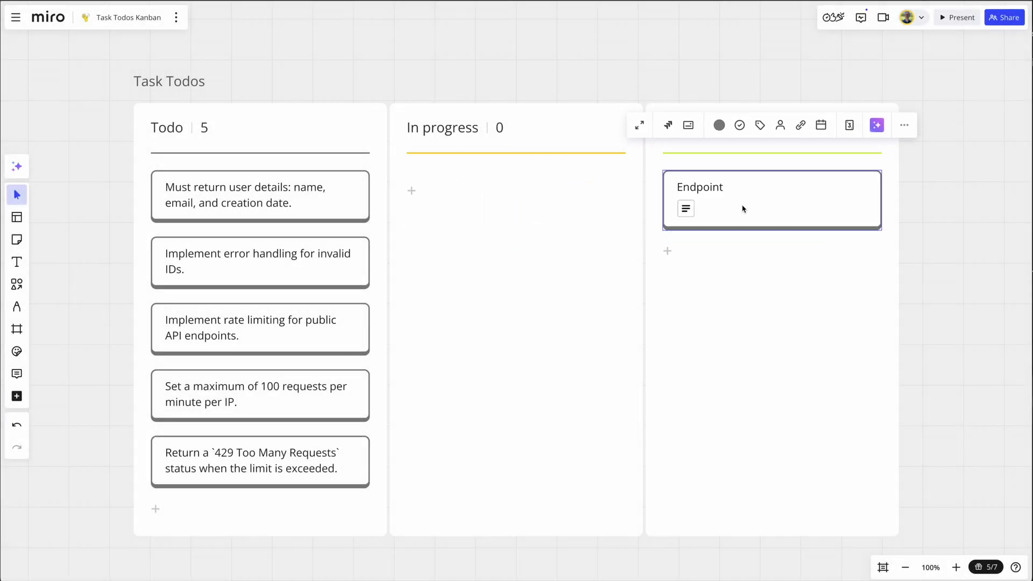
pyautogui.click(617, 236)
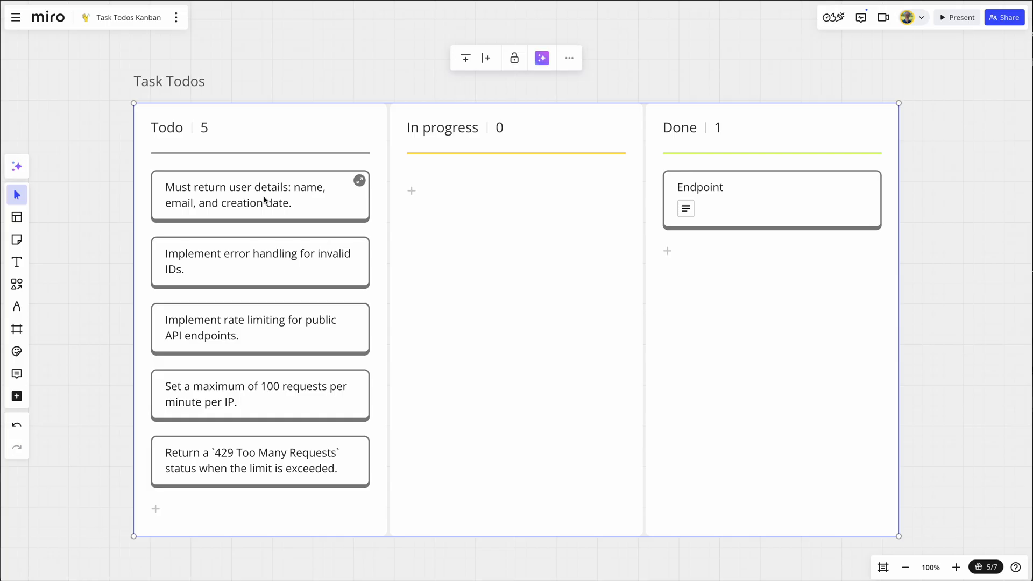
# - Move the user details card through In progress into Done
pyautogui.moveTo(264, 200); pyautogui.dragTo(540, 213)
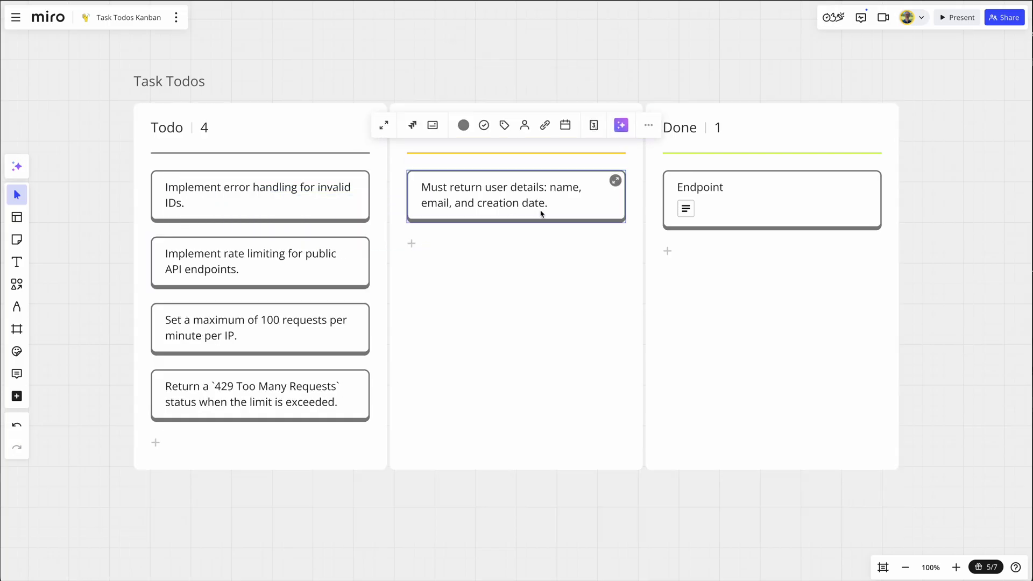
pyautogui.moveTo(541, 214); pyautogui.dragTo(764, 279)
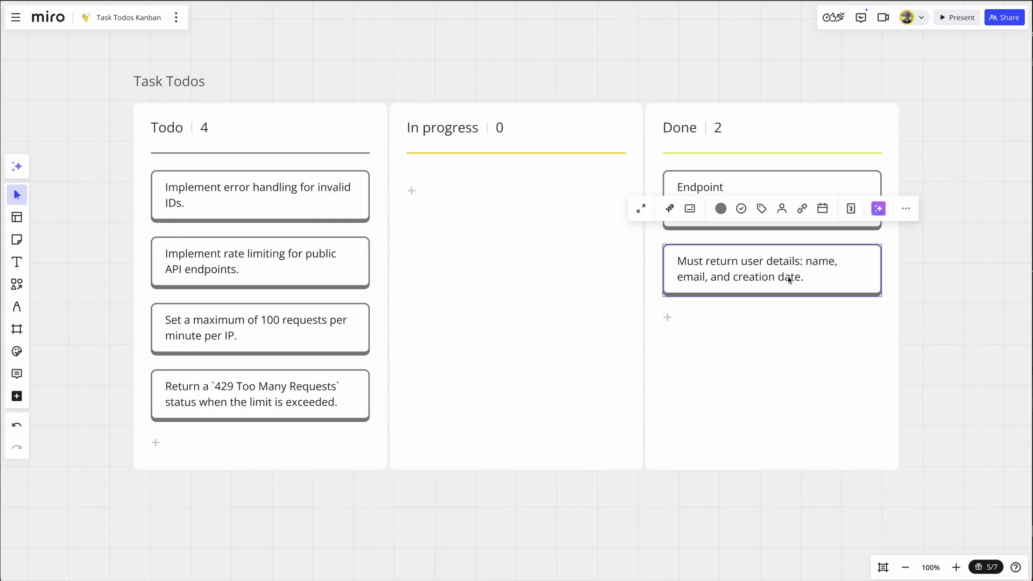
pyautogui.click(203, 192)
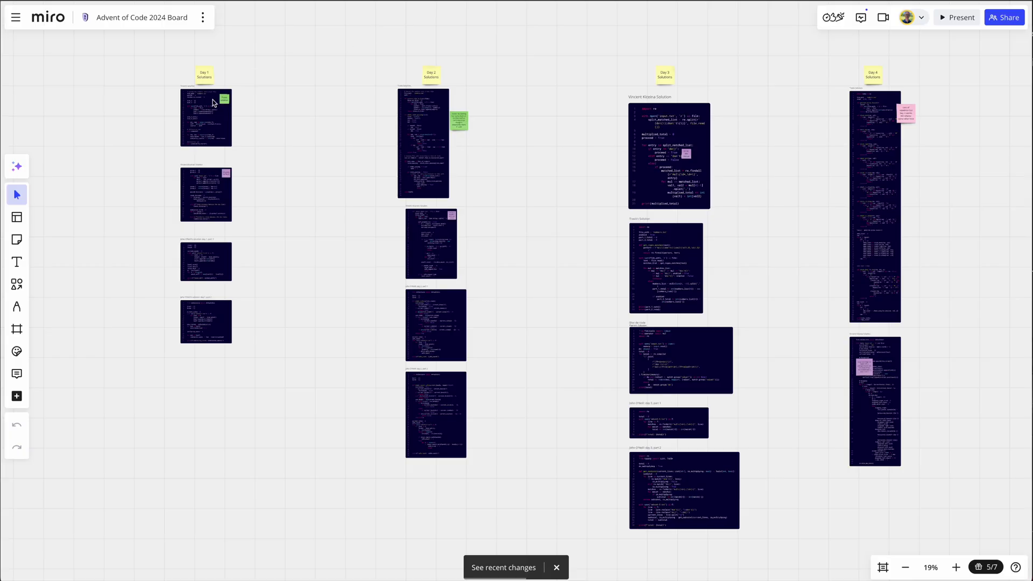
# - Bring the full Day 1 solution code into view and open the board chat from the apps list
pyautogui.scroll(10, 214, 102)
pyautogui.scroll(-5, 584, 161)
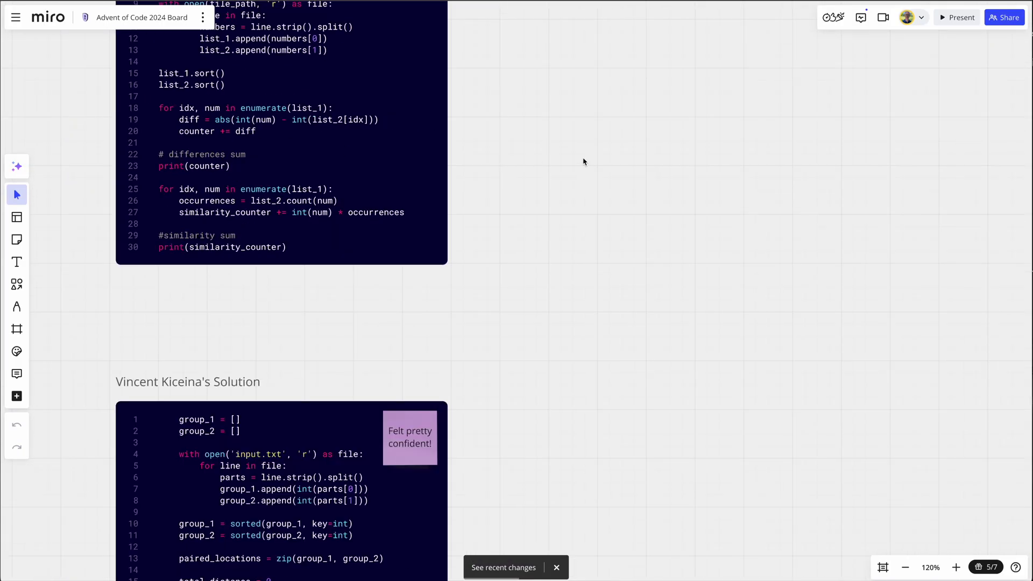
pyautogui.moveTo(584, 161); pyautogui.dragTo(640, 360)
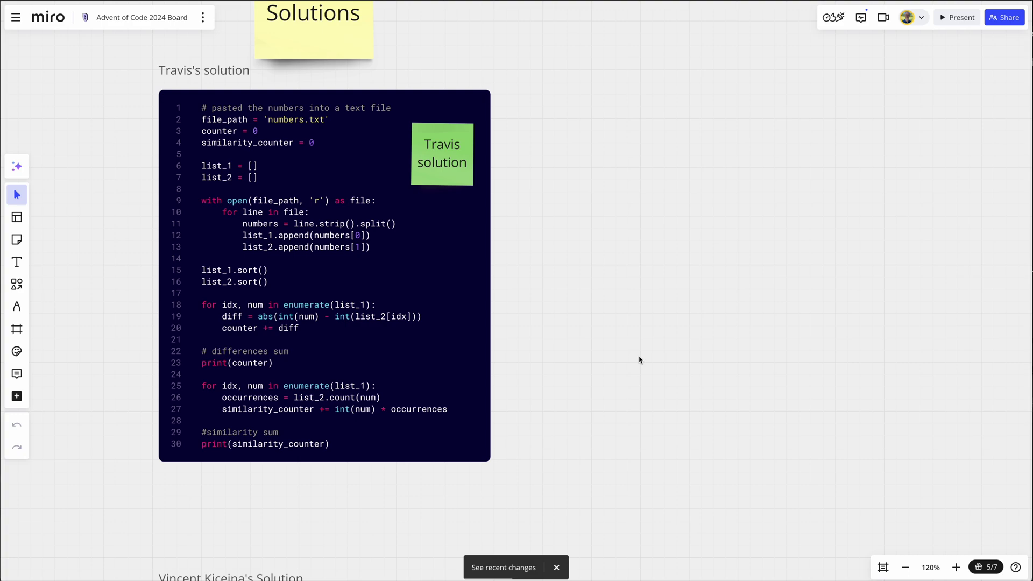
pyautogui.click(17, 396)
pyautogui.click(83, 306)
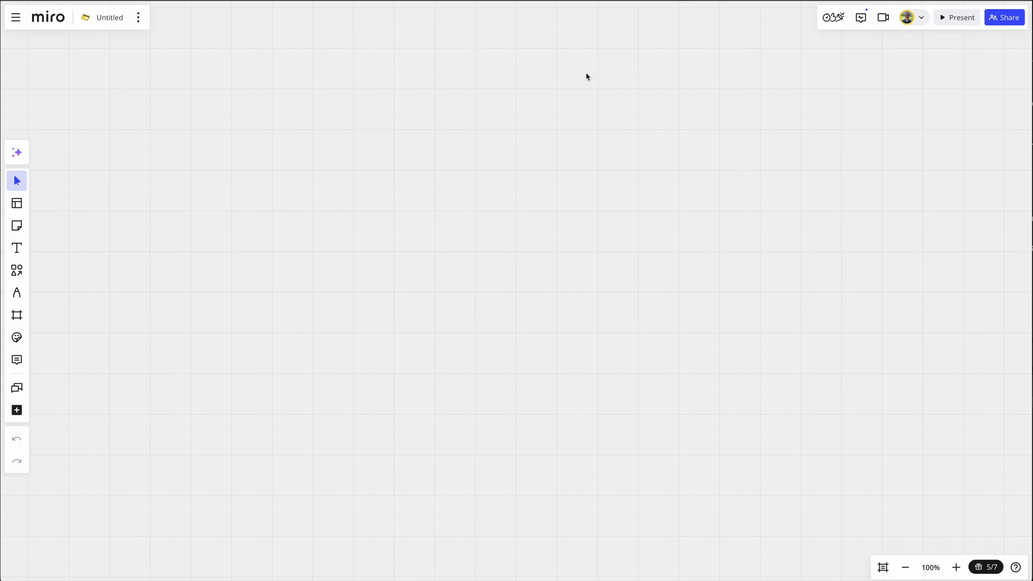
# - Generate an AI flowchart from the Git workflow prompt, from pulling main to merging feature-1
pyautogui.click(17, 152)
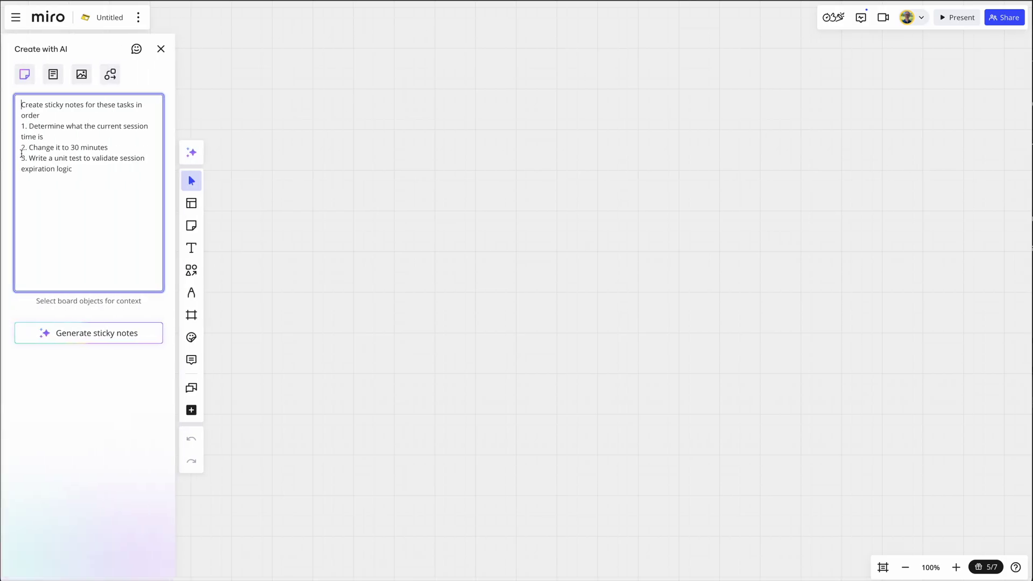
pyautogui.click(115, 74)
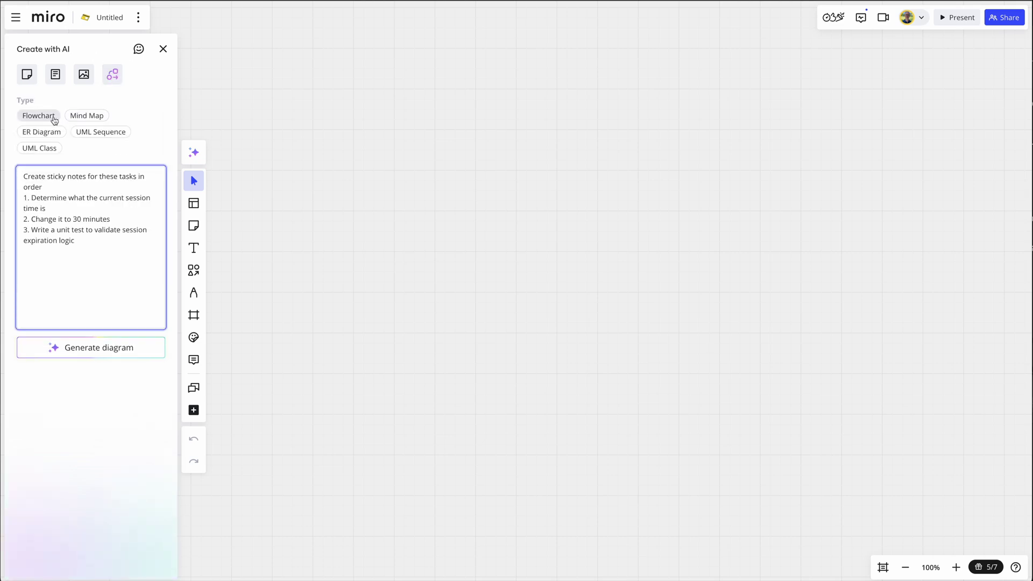
pyautogui.hotkey('ctrl', 'a')
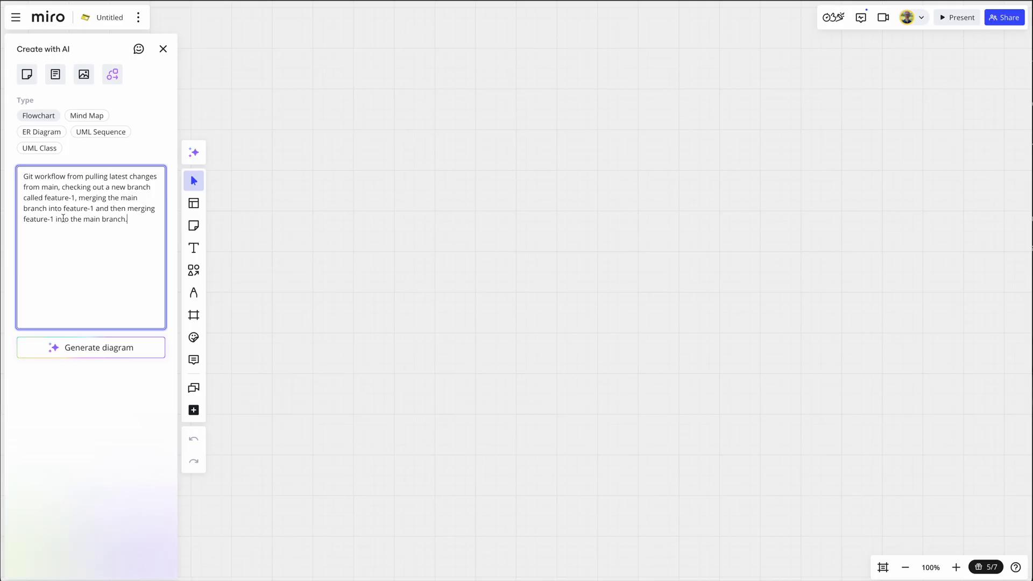
pyautogui.click(117, 348)
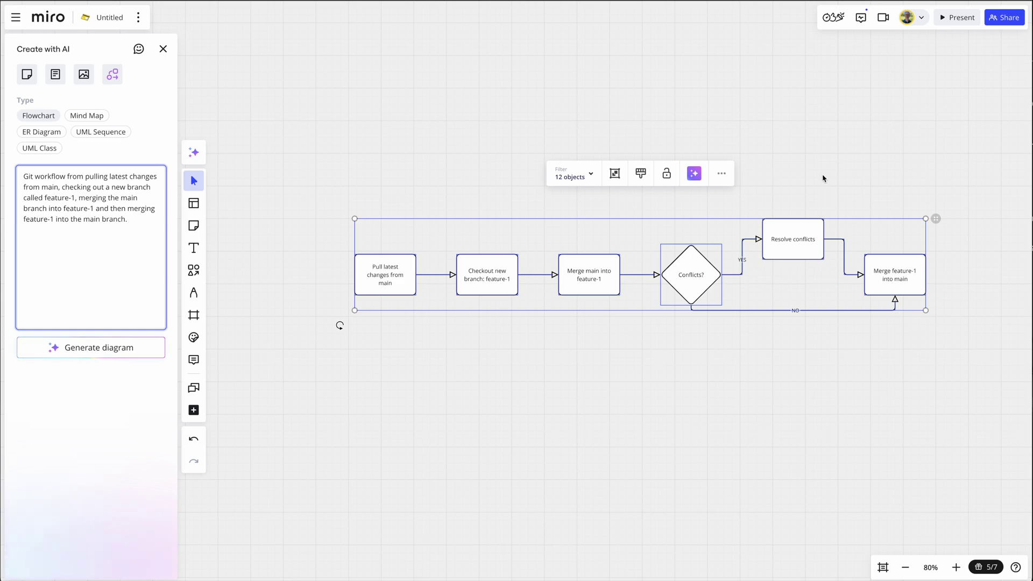
# - Generate an AI mind map from the pasted database security practices prompt
pyautogui.click(85, 117)
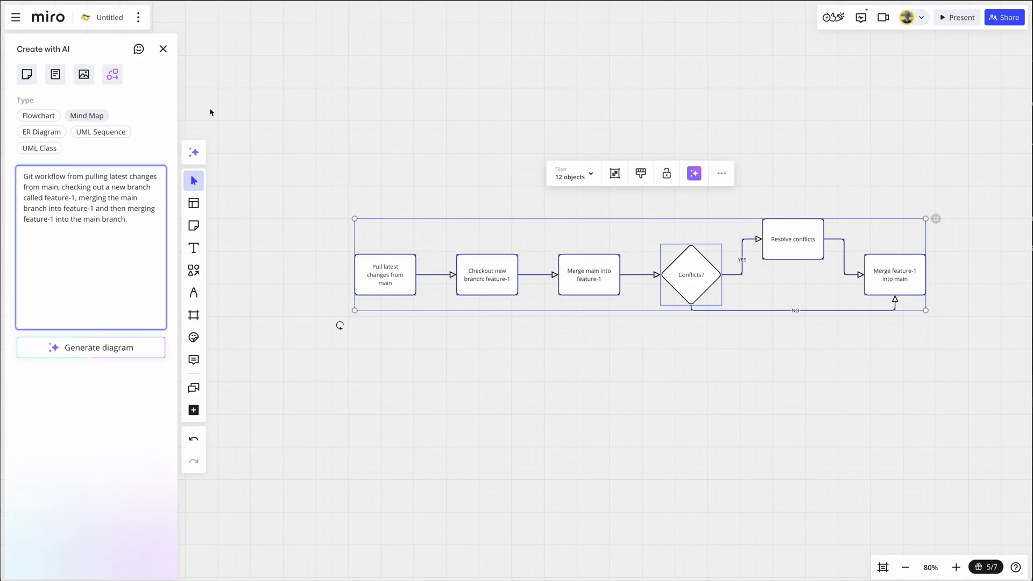
pyautogui.hotkey('ctrl', 'a')
pyautogui.write('I need to give a presentation to my dev team about best security practices when writing code that interacts with databases. Give me 5 key topics to touch on with some mappings for each one to think about.')
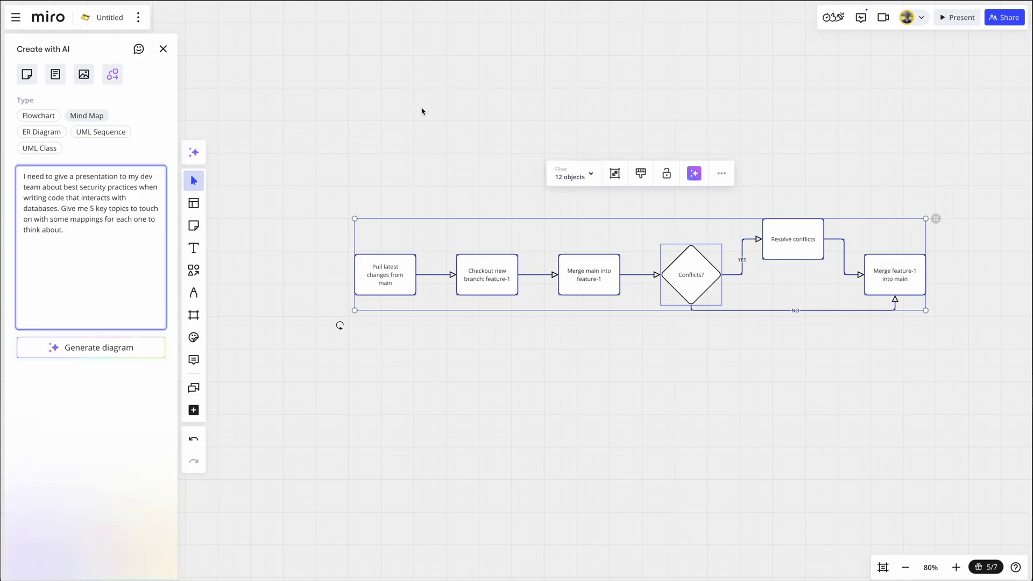
pyautogui.moveTo(422, 108); pyautogui.dragTo(362, 332)
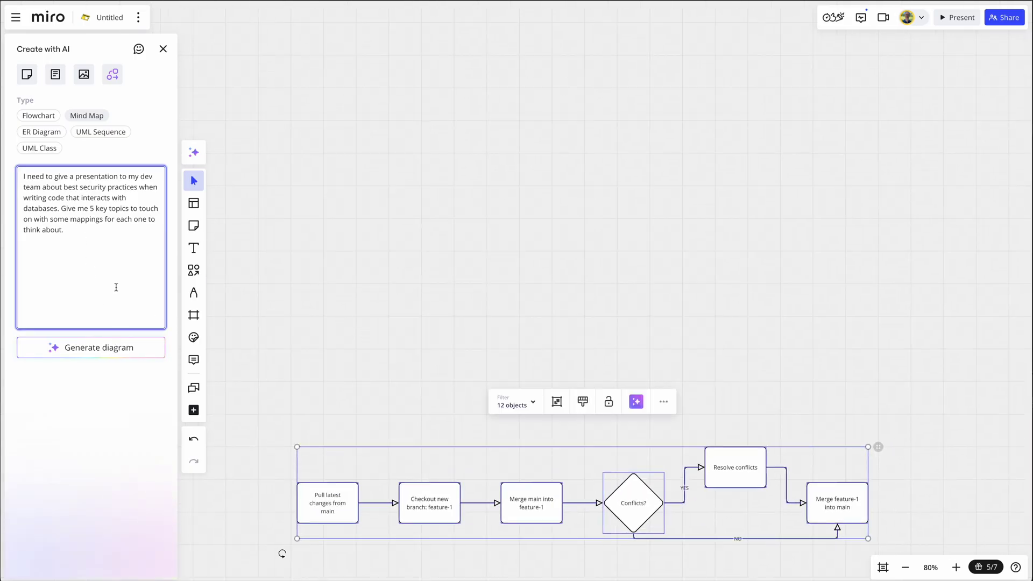
pyautogui.click(111, 348)
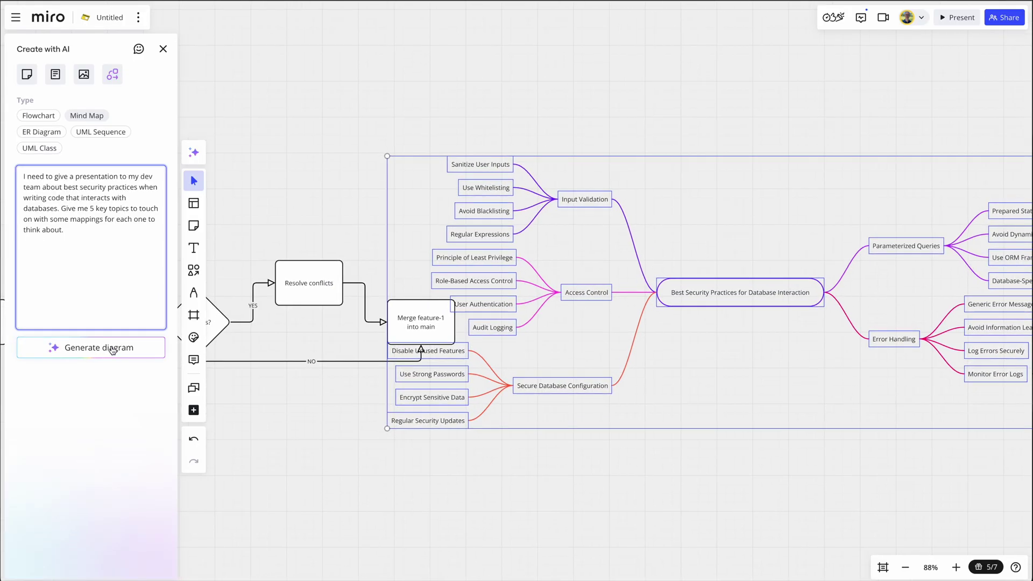
# - Add a new empty node beside Sanitize User Input in the mind map
pyautogui.scroll(2, 614, 351)
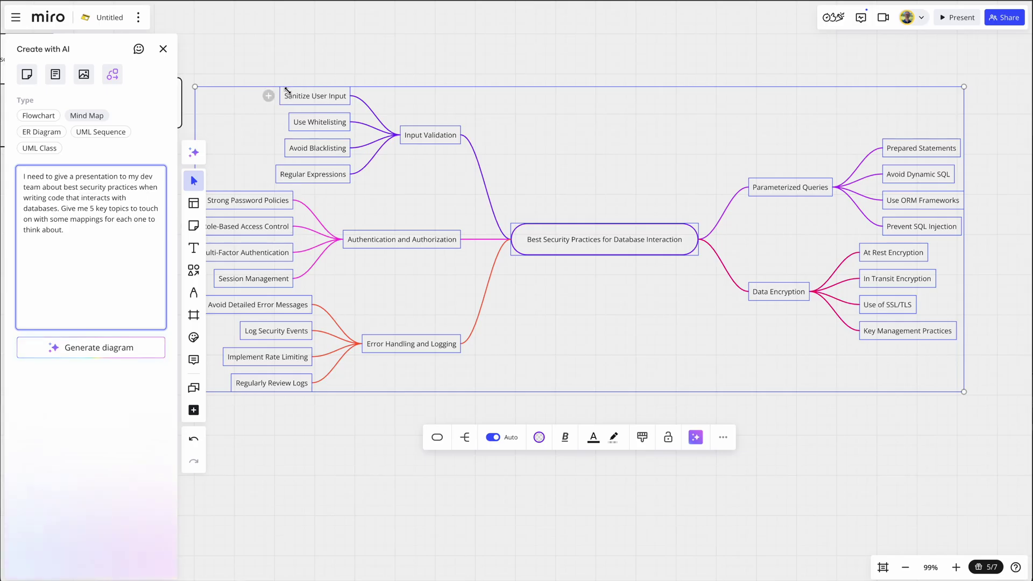
pyautogui.click(268, 96)
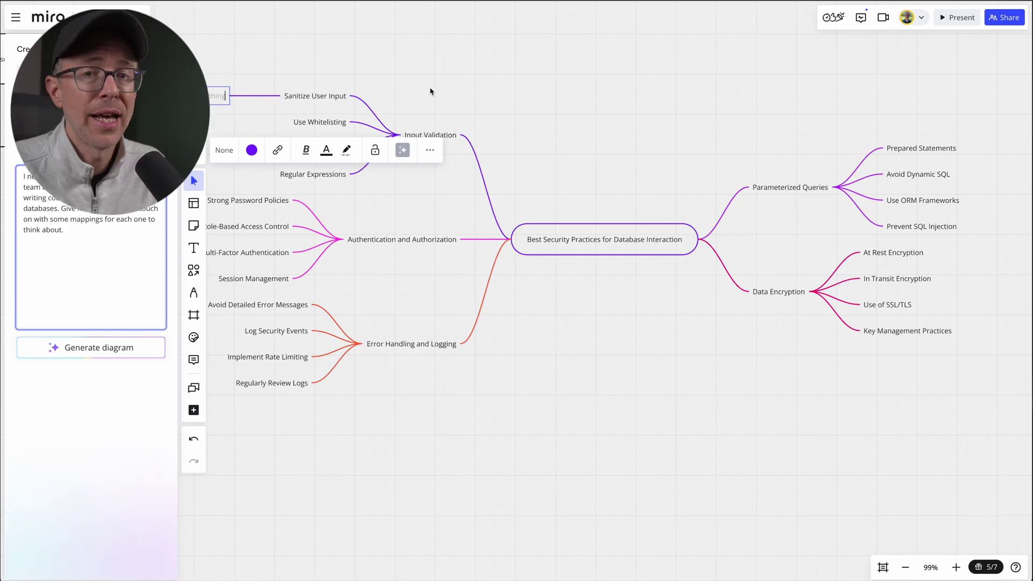
pyautogui.click(431, 92)
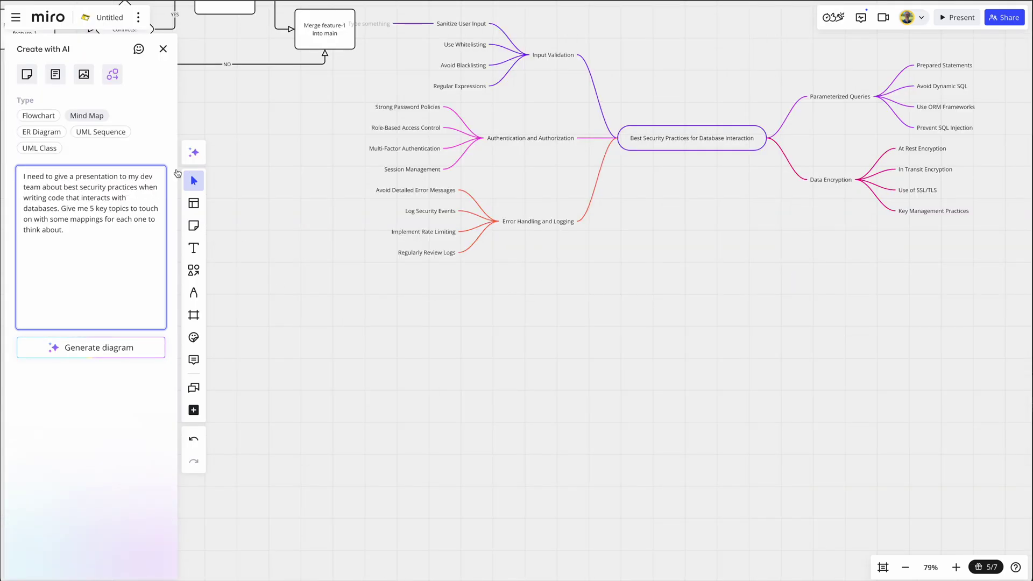
# - Generate a UML sequence diagram with AI from the prompt 'Diagram for me how OIDC works'
pyautogui.click(97, 135)
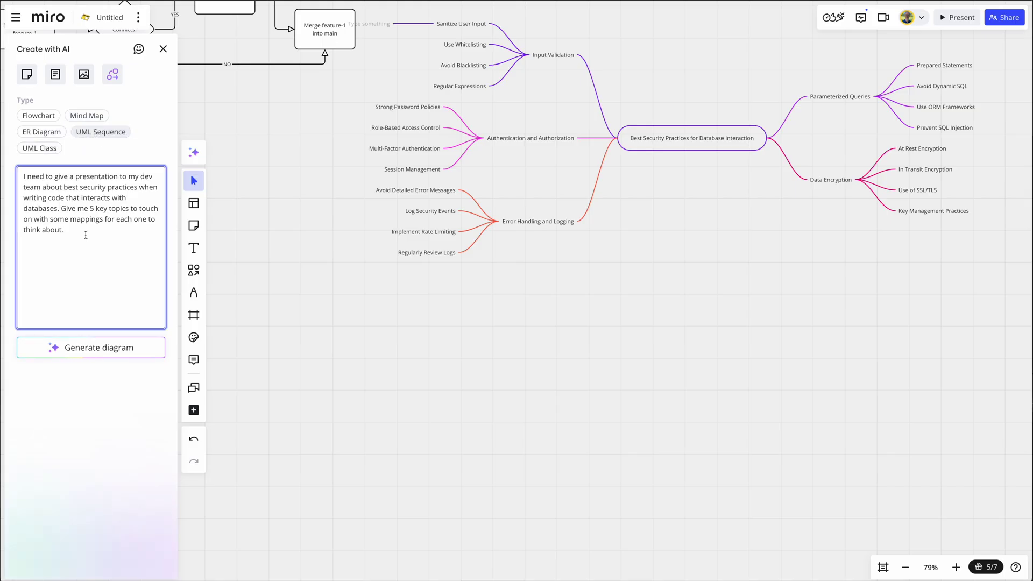
pyautogui.hotkey('ctrl', 'a')
pyautogui.write('Diag')
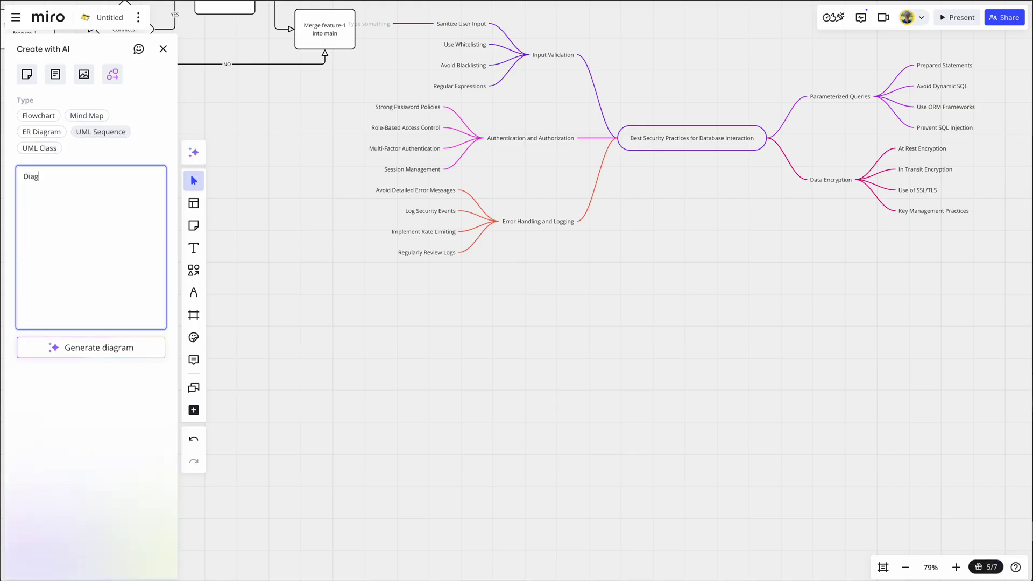
pyautogui.write('ram for me how OIDC works')
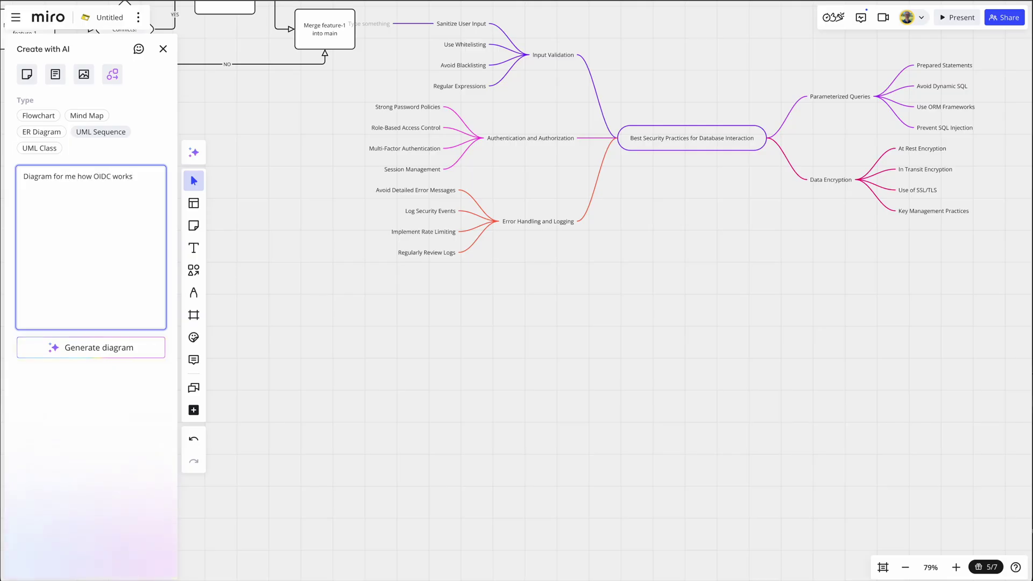
pyautogui.click(42, 351)
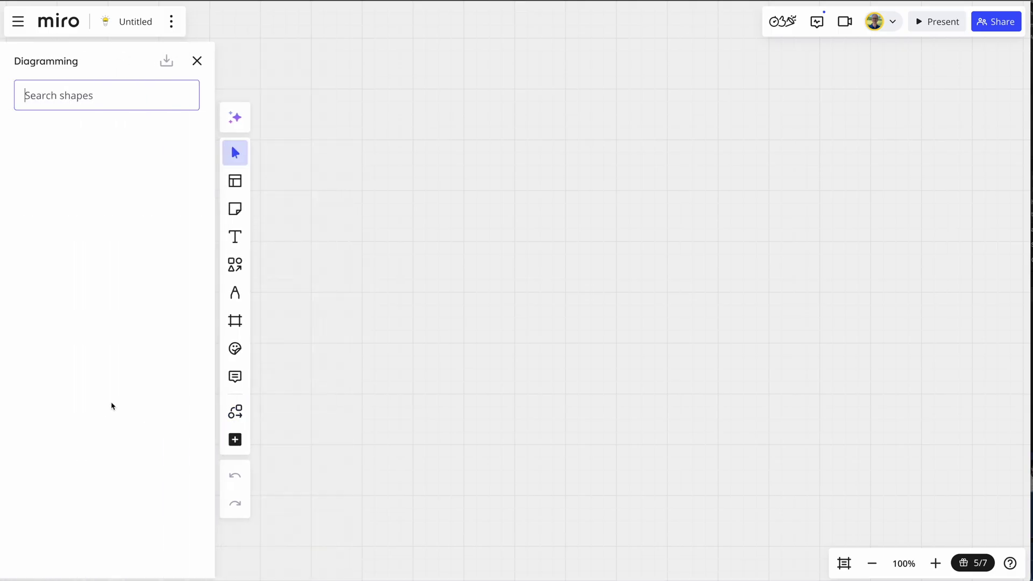
# - Search the Diagramming shapes for aws, azure and kubernetes
pyautogui.write('aws')
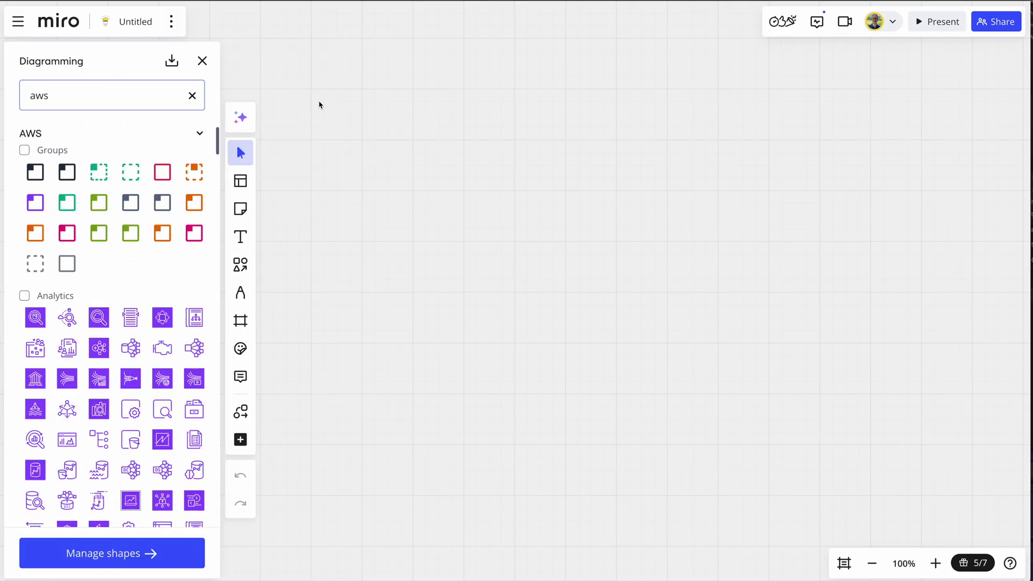
pyautogui.press('BackSpace')
pyautogui.press('BackSpace')
pyautogui.write('zure')
pyautogui.press('BackSpace')
pyautogui.press('BackSpace')
pyautogui.press('BackSpace')
pyautogui.press('BackSpace')
pyautogui.press('BackSpace')
pyautogui.write('kubernetes')
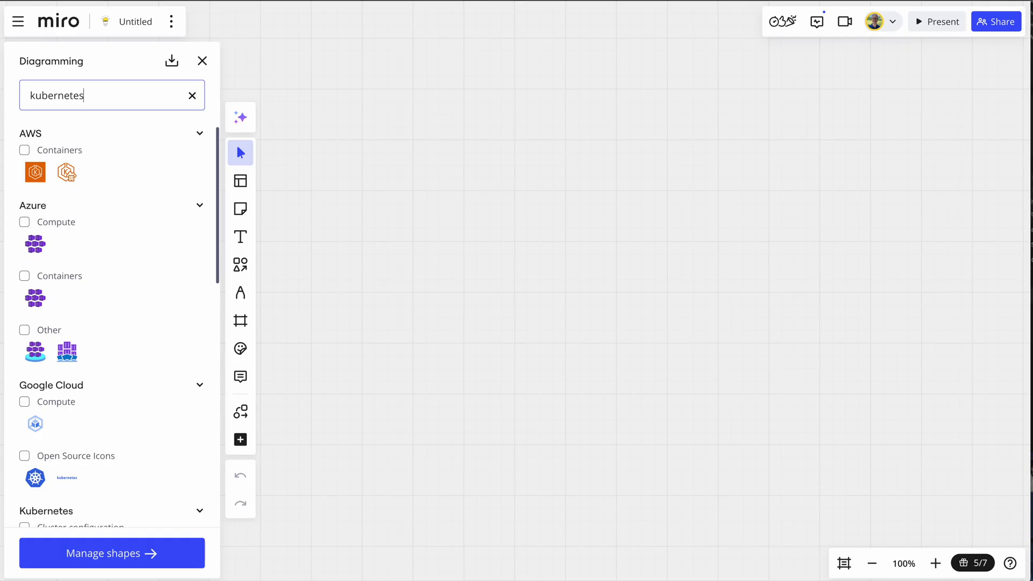
# - Open the Wireframe Library from the extra tools, then browse the tools list again
pyautogui.click(241, 440)
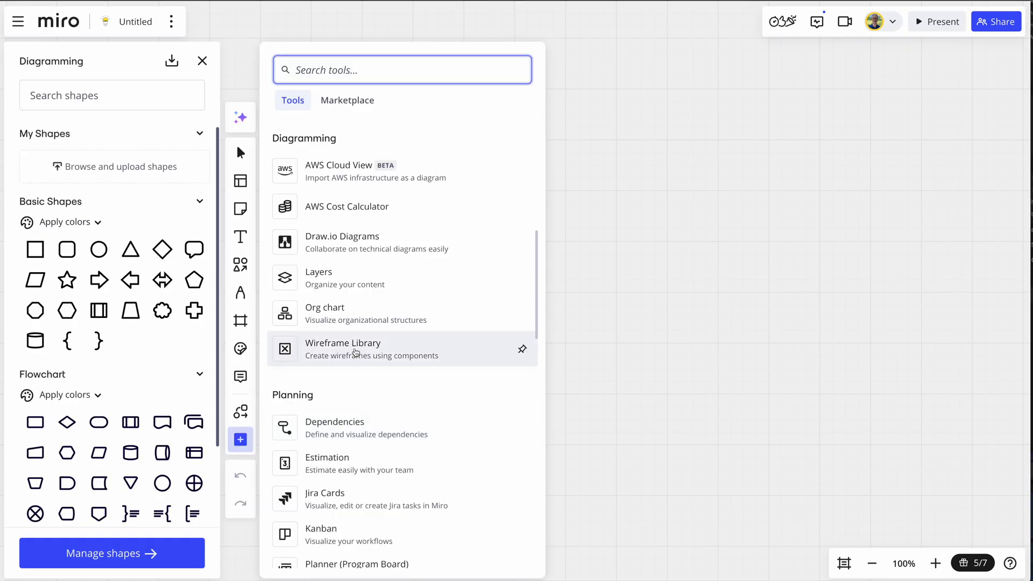
pyautogui.click(354, 353)
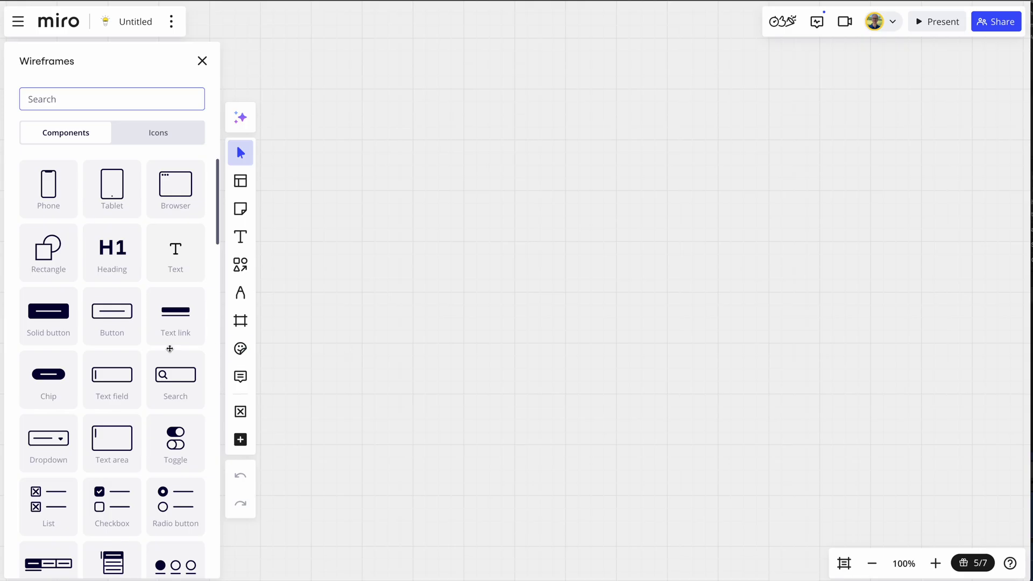
pyautogui.scroll(-4, 168, 349)
pyautogui.click(241, 440)
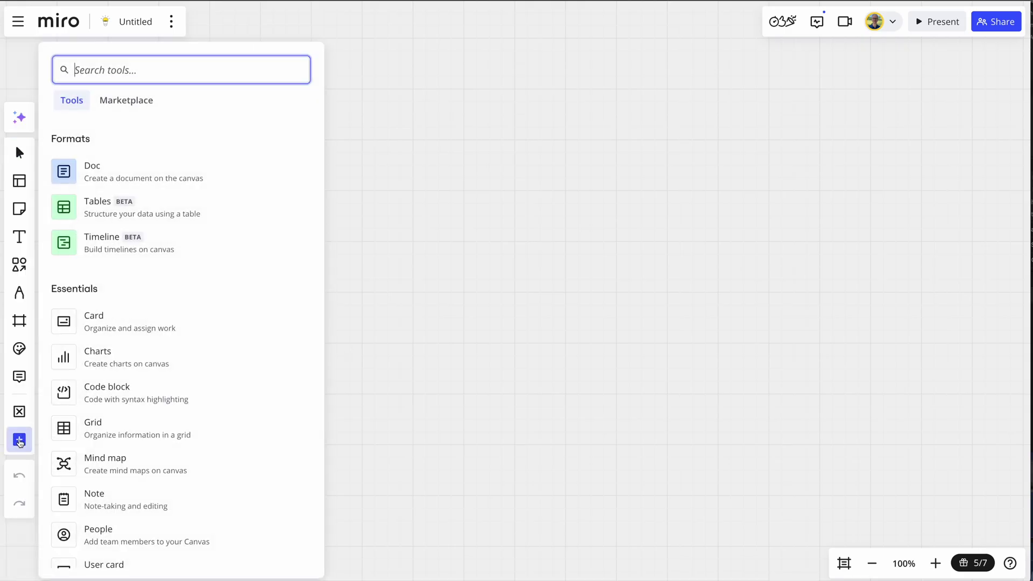
pyautogui.scroll(-2, 319, 170)
pyautogui.moveTo(319, 170); pyautogui.dragTo(346, 463)
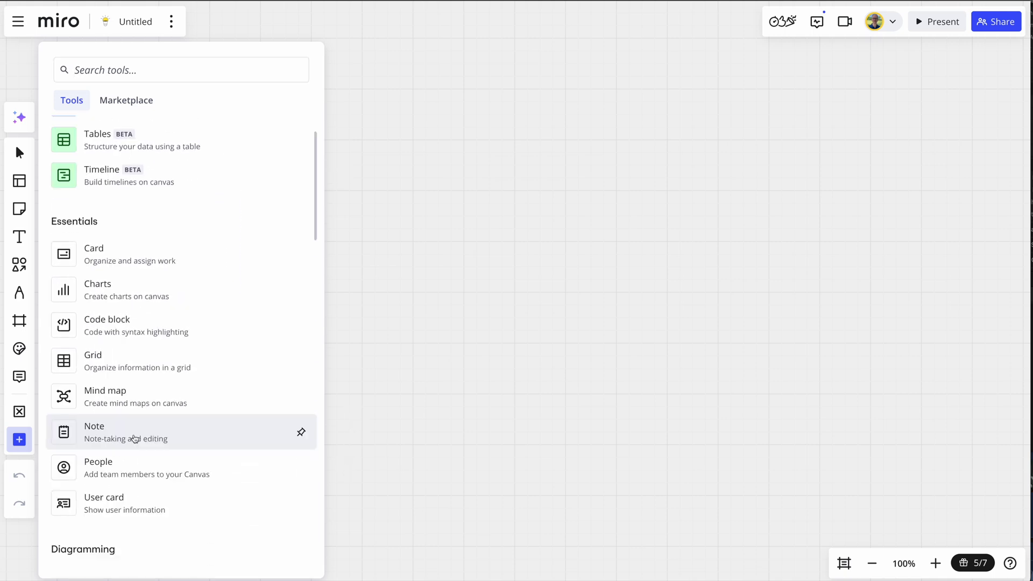
# - Create a note filled with the Meeting agenda template and show its export options
pyautogui.click(134, 438)
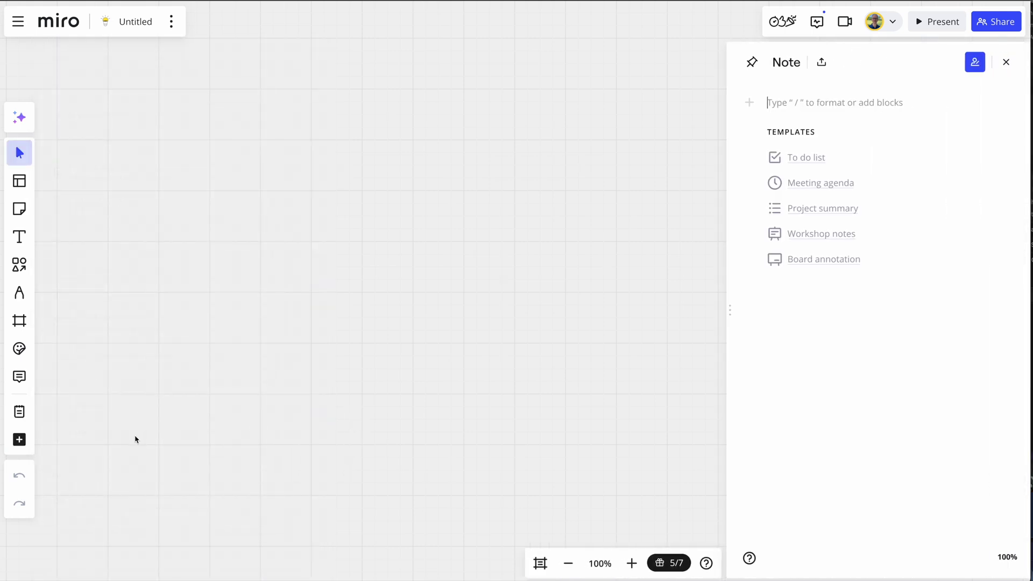
pyautogui.click(817, 183)
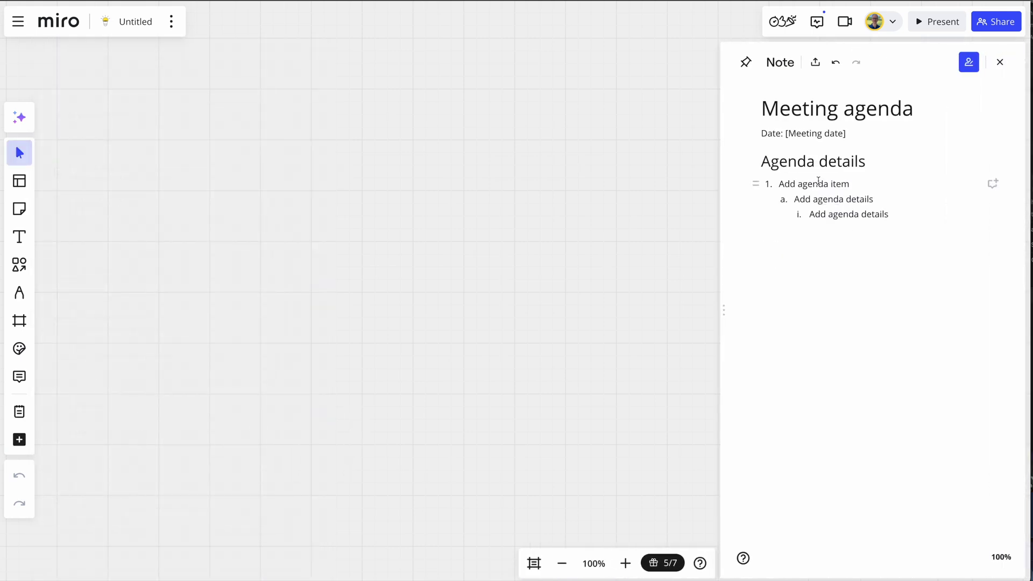
pyautogui.click(816, 62)
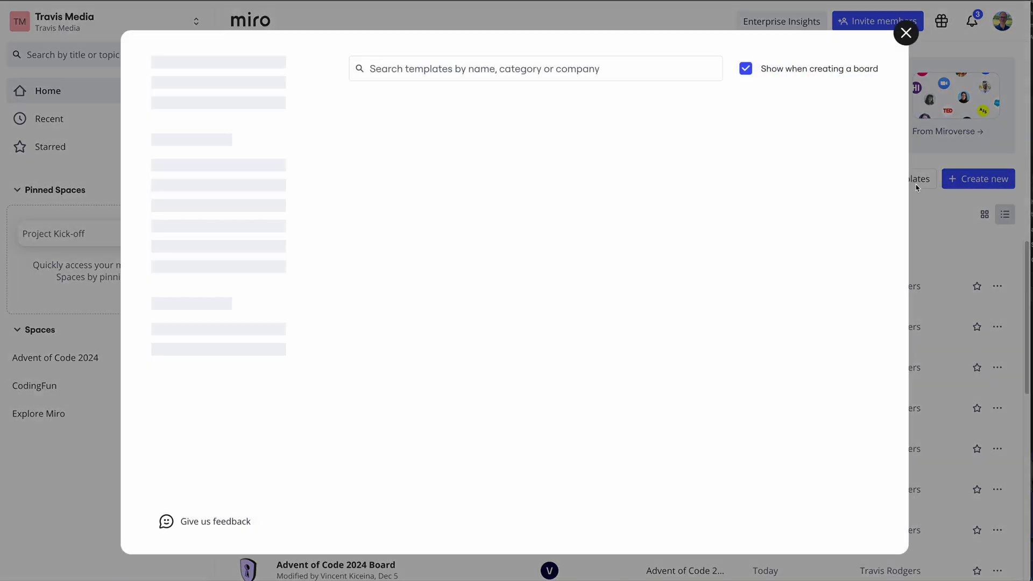
# - Show all templates and scroll through the New, Popular and Miro Experts collections
pyautogui.click(796, 380)
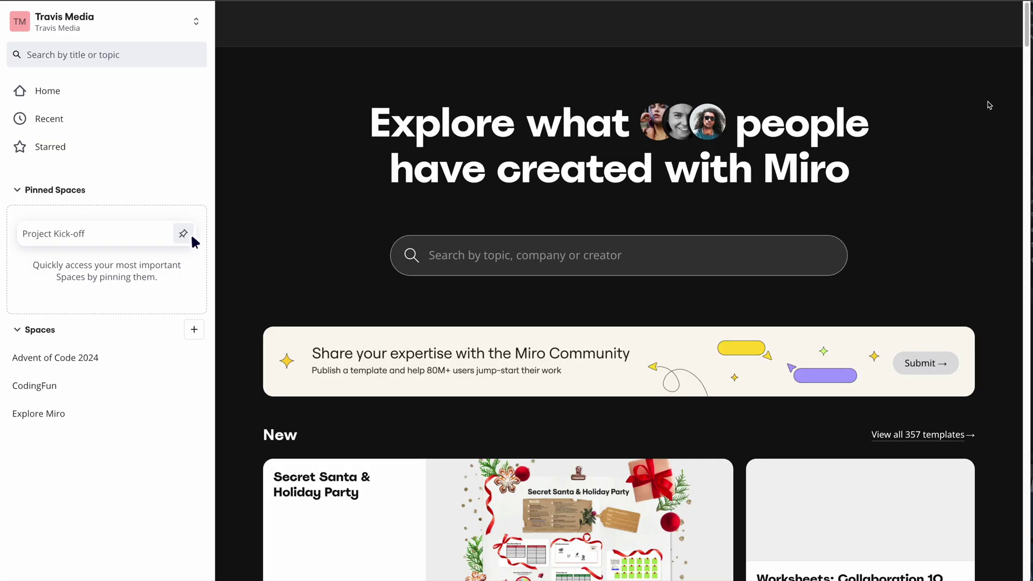
pyautogui.scroll(-7, 977, 163)
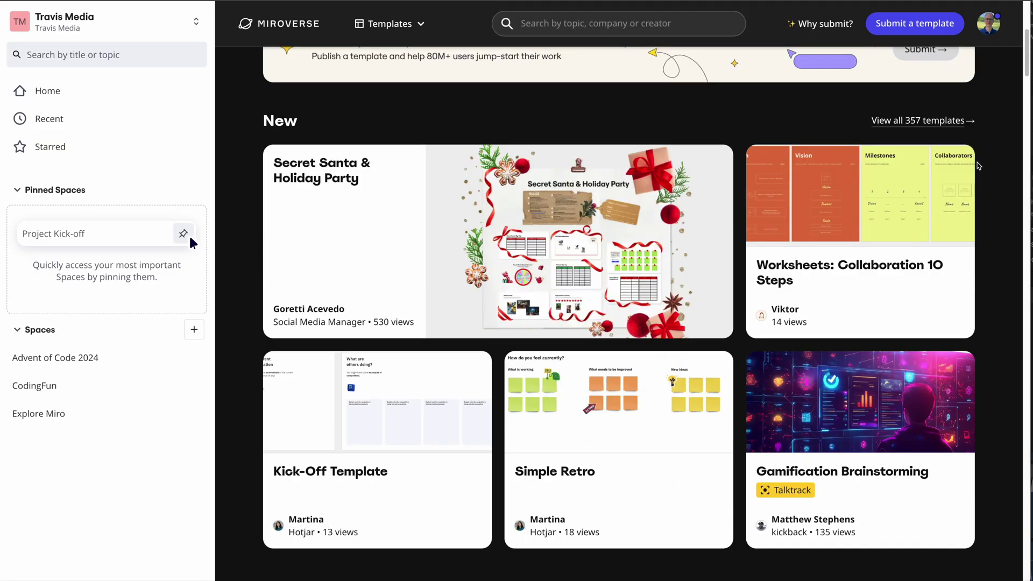
pyautogui.scroll(-7, 975, 171)
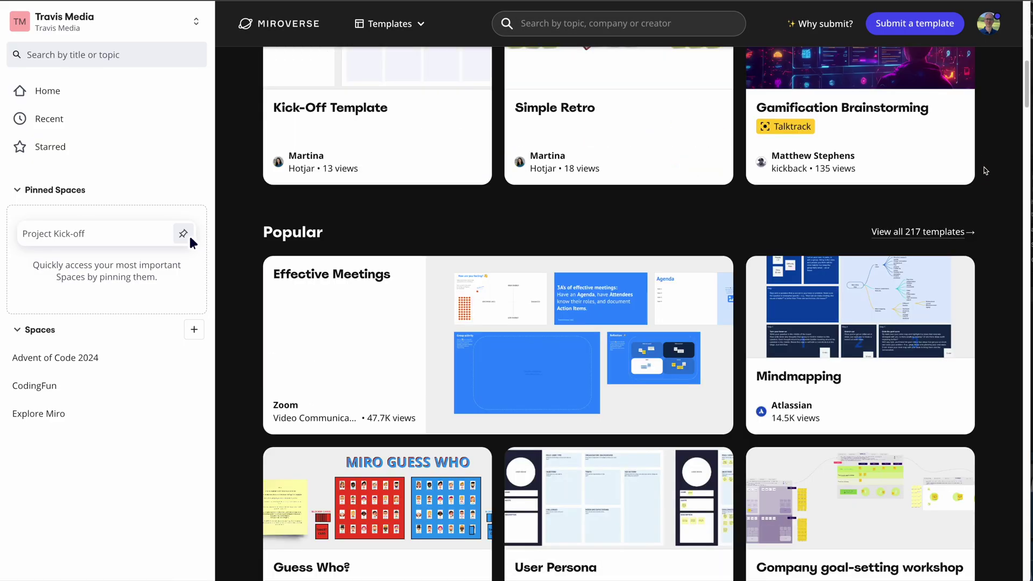
pyautogui.scroll(-12, 996, 173)
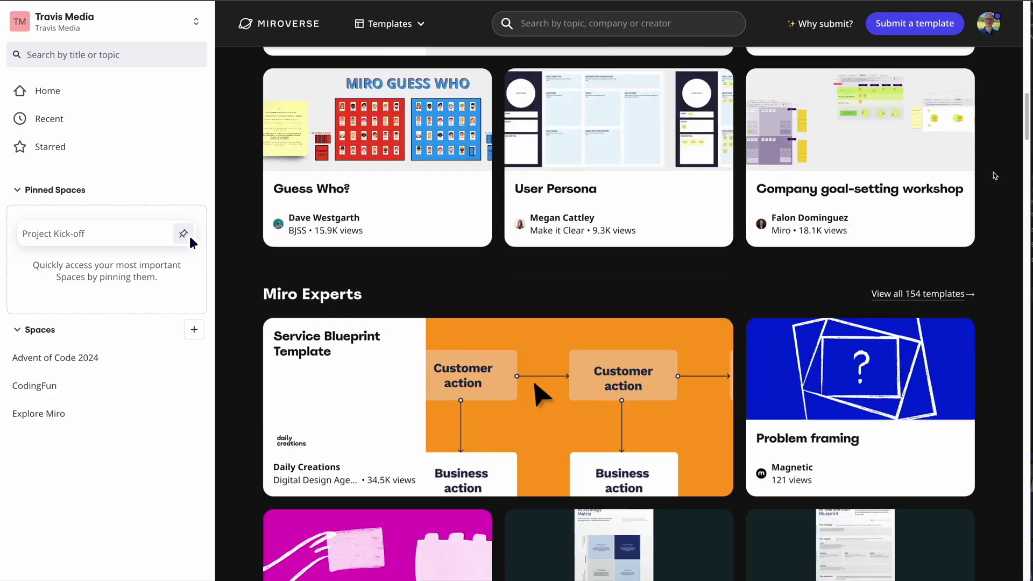